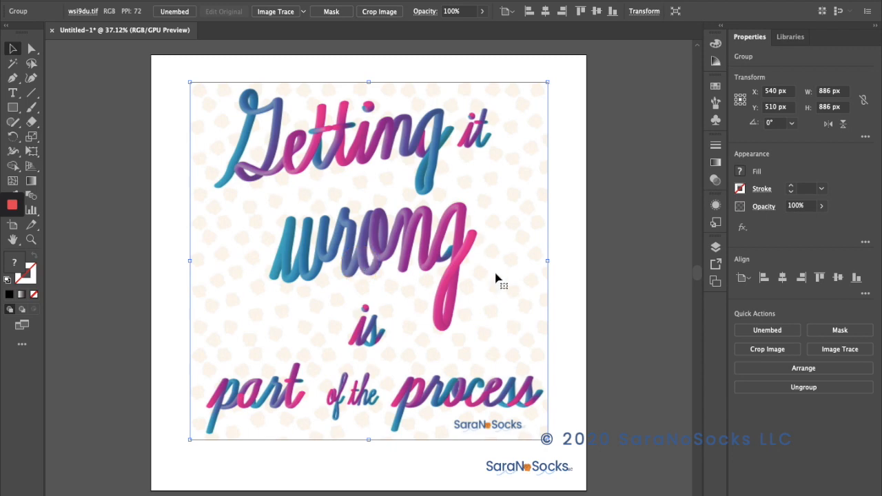
Step: Move the lettering reference image off the artboard so that it sits just beside its right edge
click(481, 290)
drag(480, 291, 881, 308)
drag(527, 242, 820, 248)
drag(469, 223, 620, 215)
drag(378, 229, 630, 240)
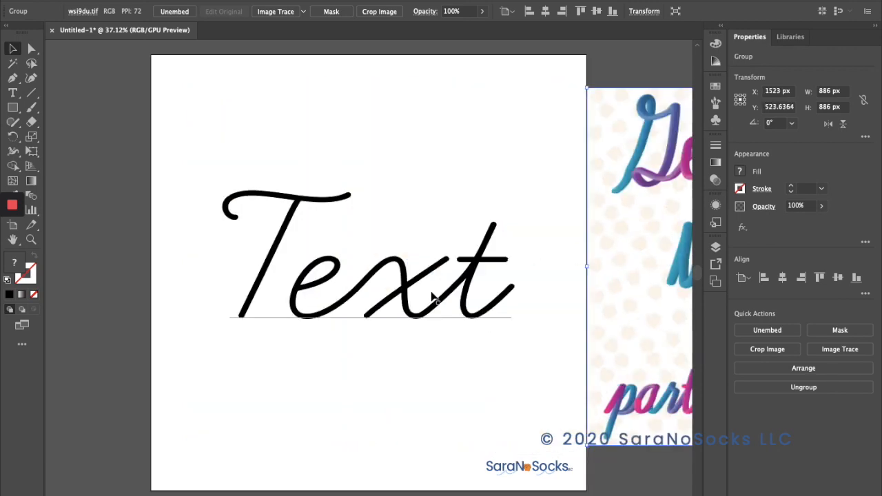
drag(610, 280, 618, 272)
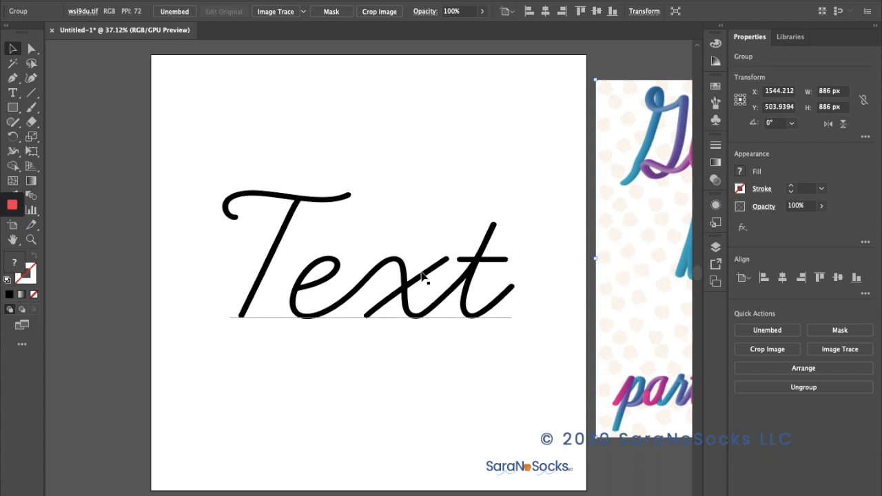
Step: Enlarge the word "Text" to about 1032 px wide and centre it horizontally on the artboard
click(391, 271)
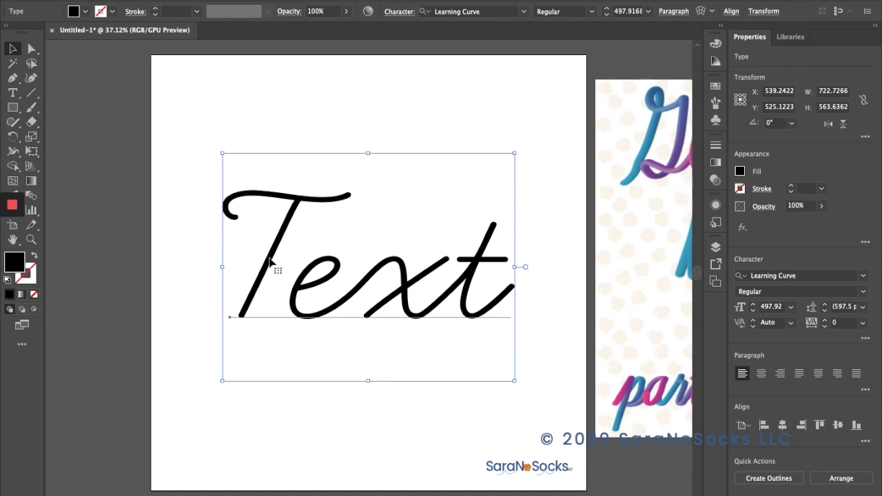
drag(222, 381, 177, 391)
drag(514, 393, 554, 411)
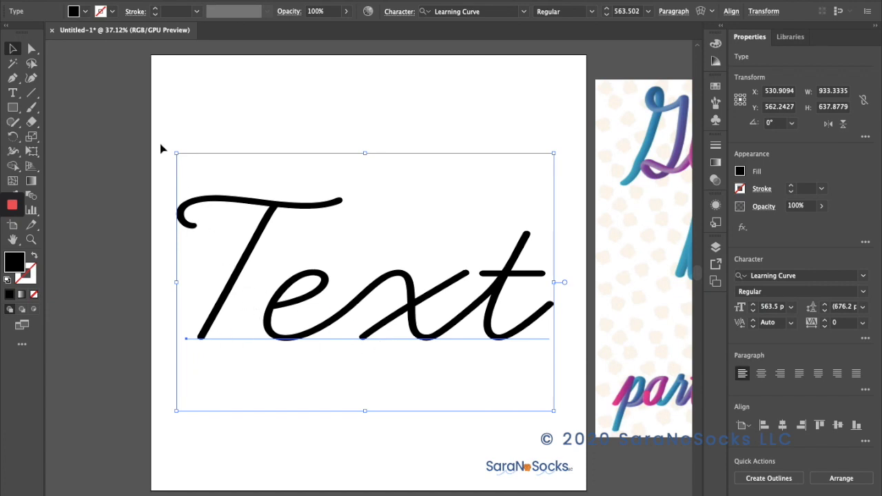
drag(176, 153, 156, 129)
drag(554, 412, 584, 418)
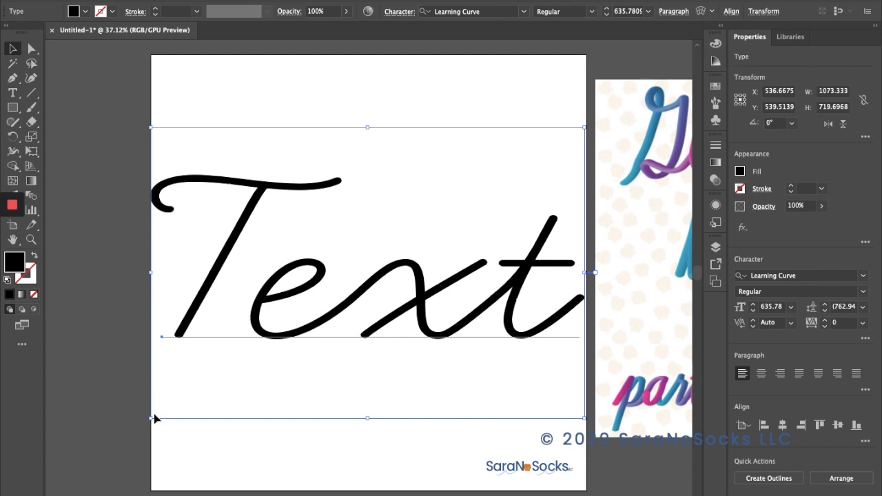
drag(155, 417, 167, 412)
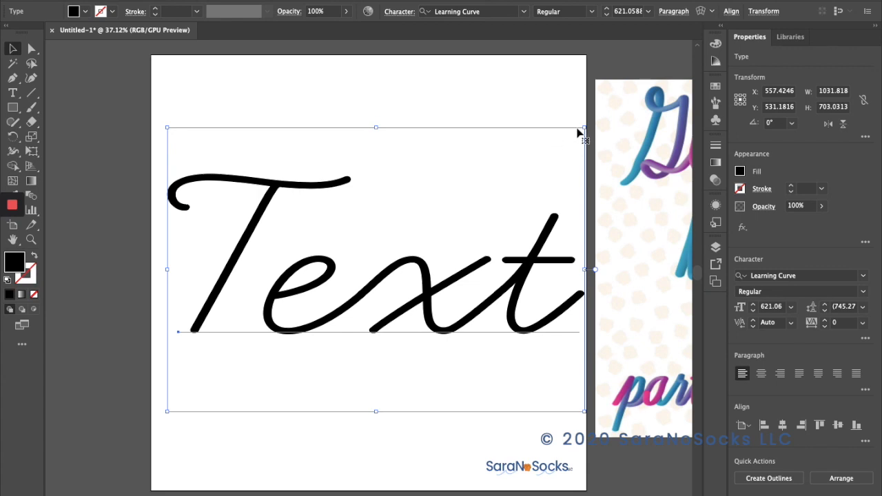
drag(535, 132, 528, 127)
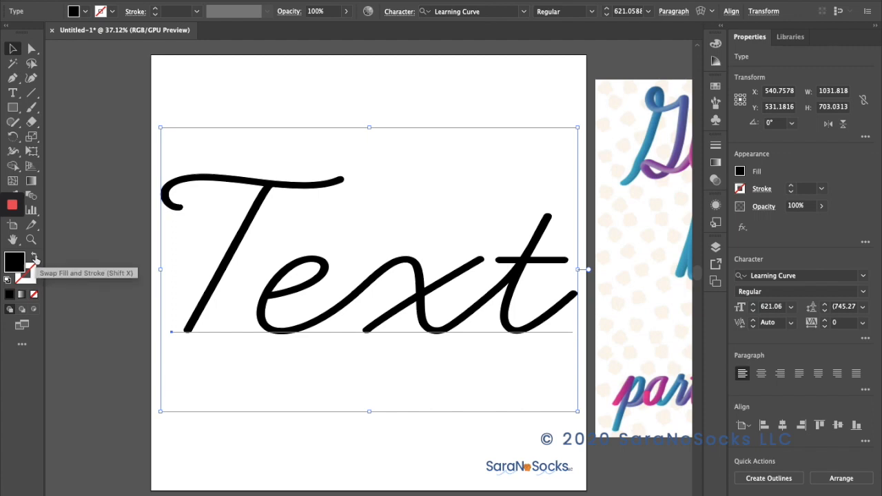
Step: Swap the word's fill and stroke, and convert the type to outlines
click(35, 257)
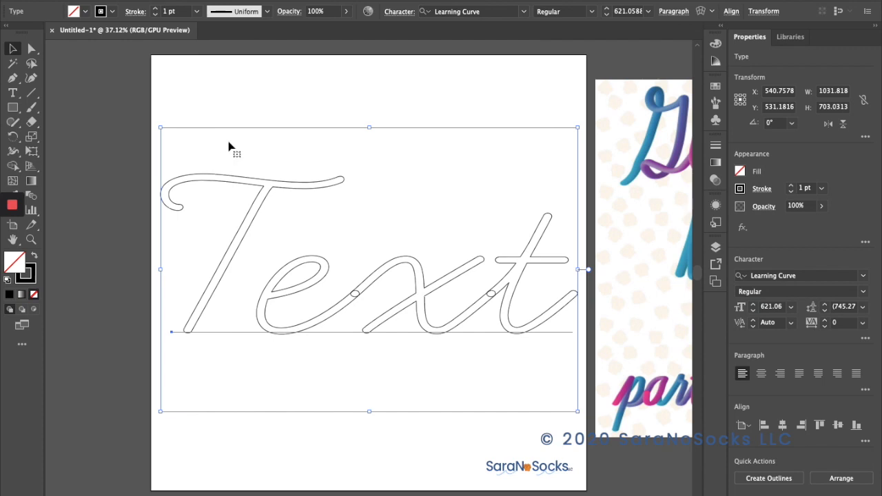
click(230, 96)
click(233, 175)
click(184, 0)
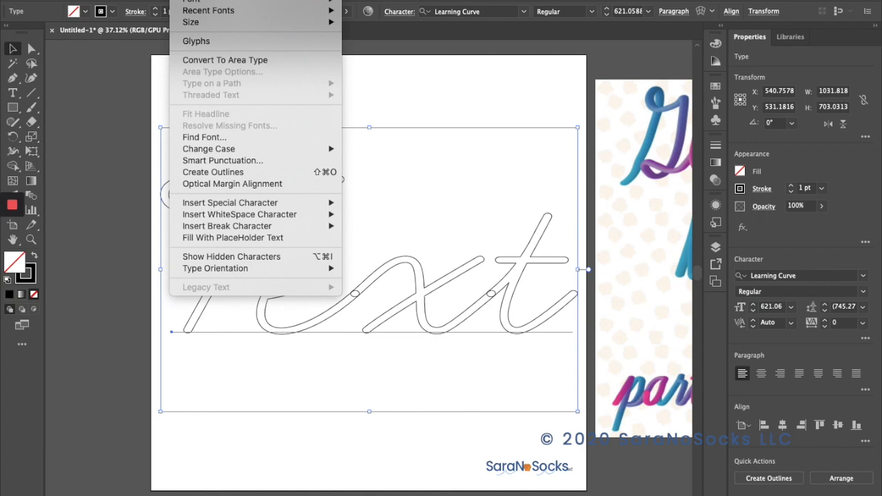
click(201, 174)
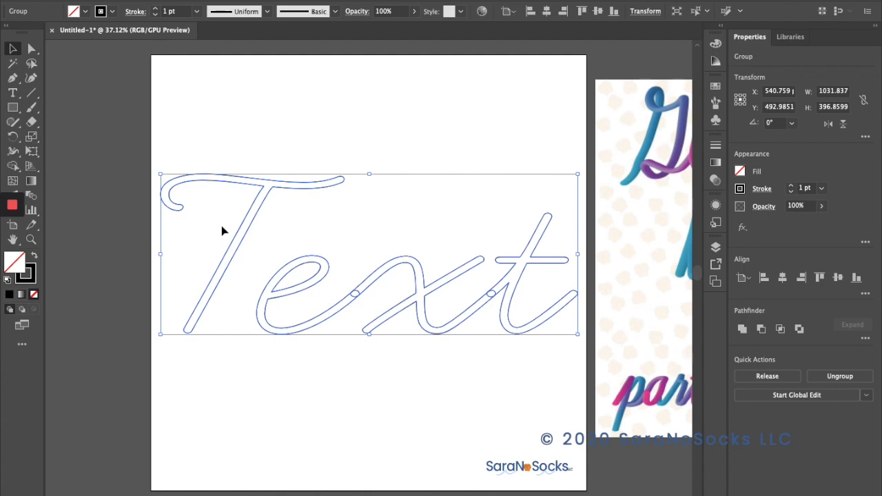
click(243, 143)
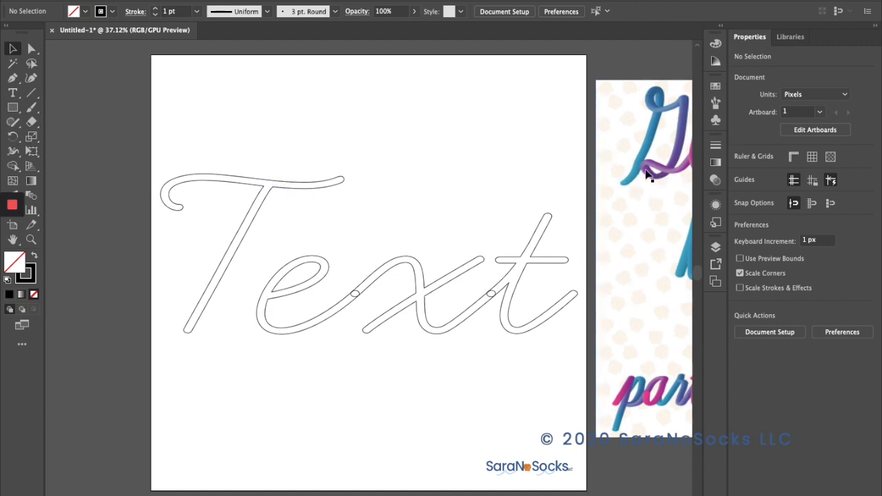
click(182, 208)
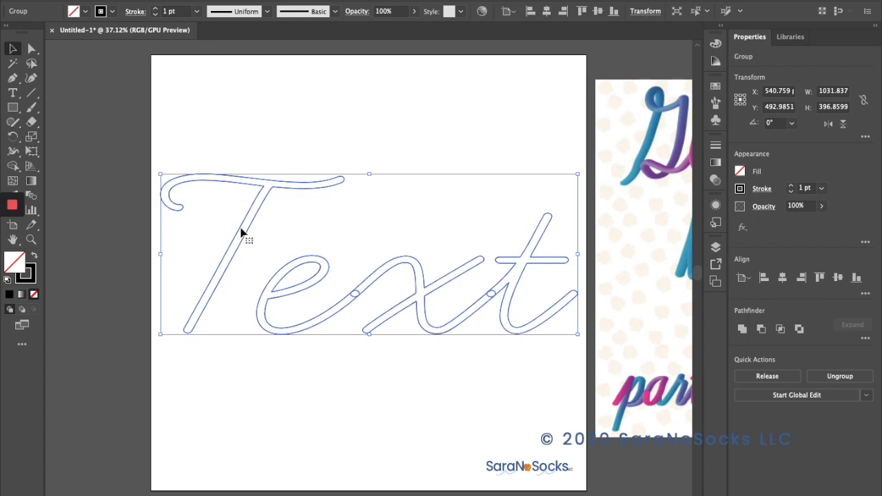
click(289, 383)
Step: Start tracing the T's crossbar centre line with the Curvature tool, following the hooked end for about 120 px in width
click(31, 77)
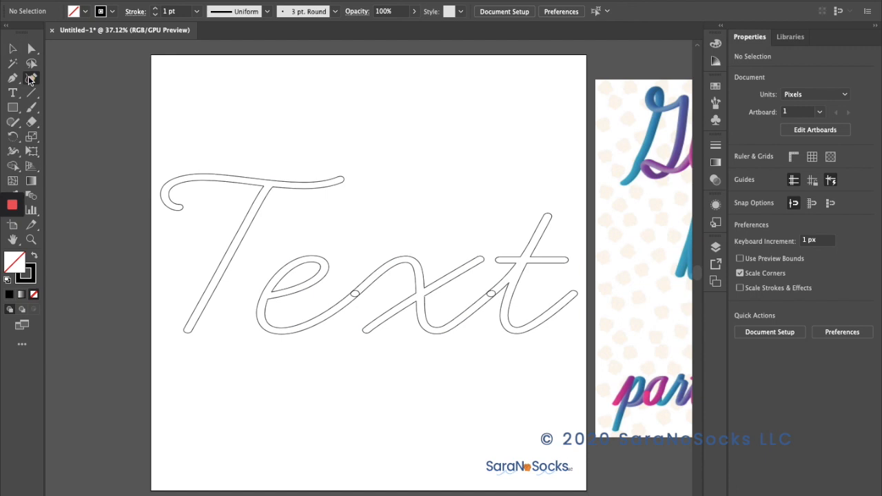
click(178, 209)
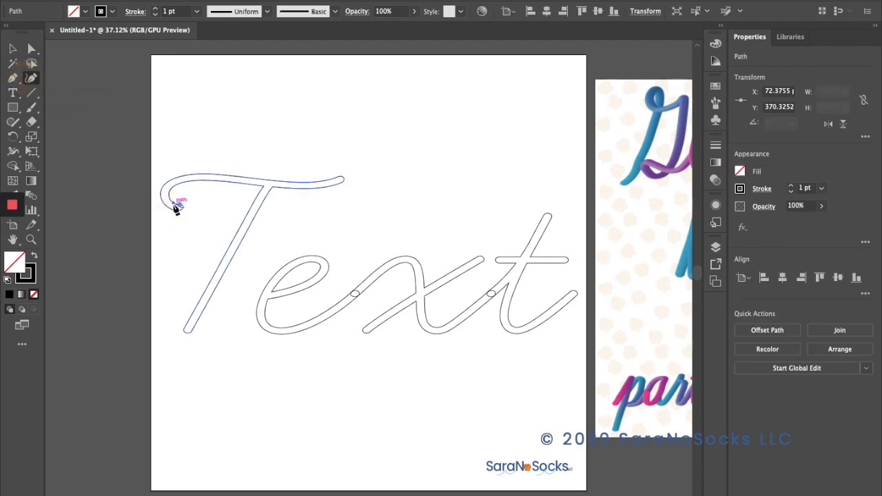
drag(178, 209, 171, 207)
click(167, 199)
click(167, 188)
click(185, 179)
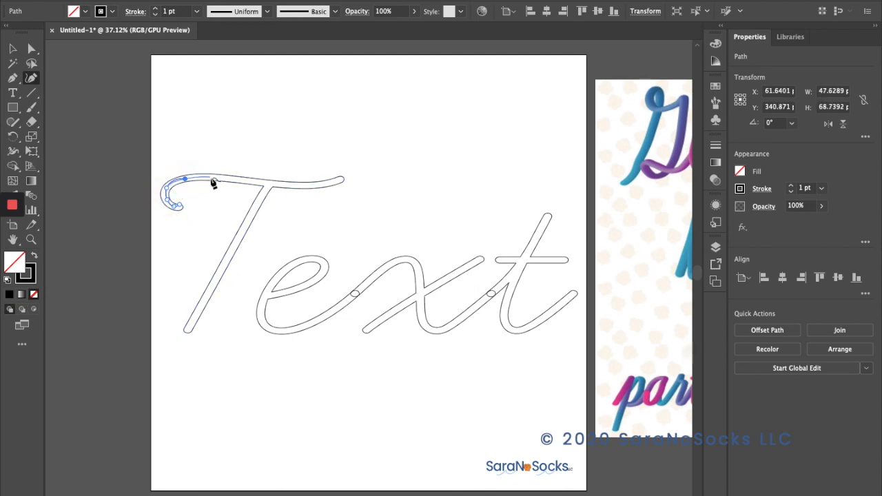
click(214, 179)
click(240, 185)
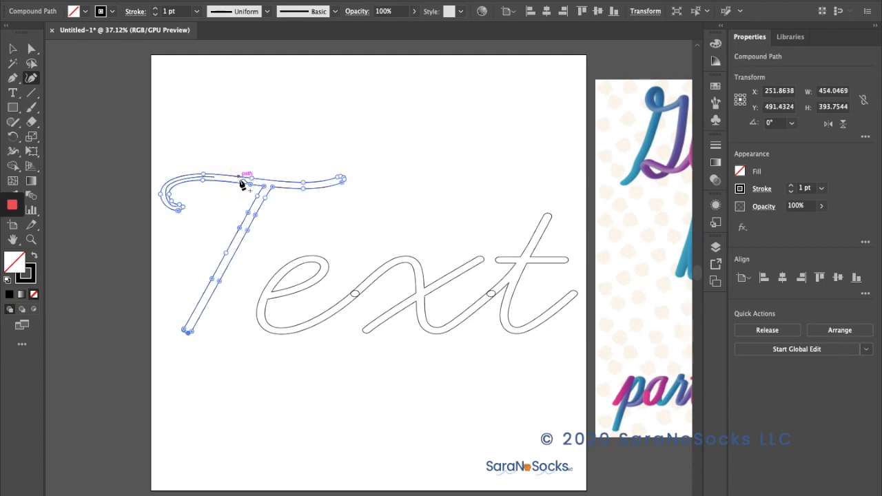
click(241, 184)
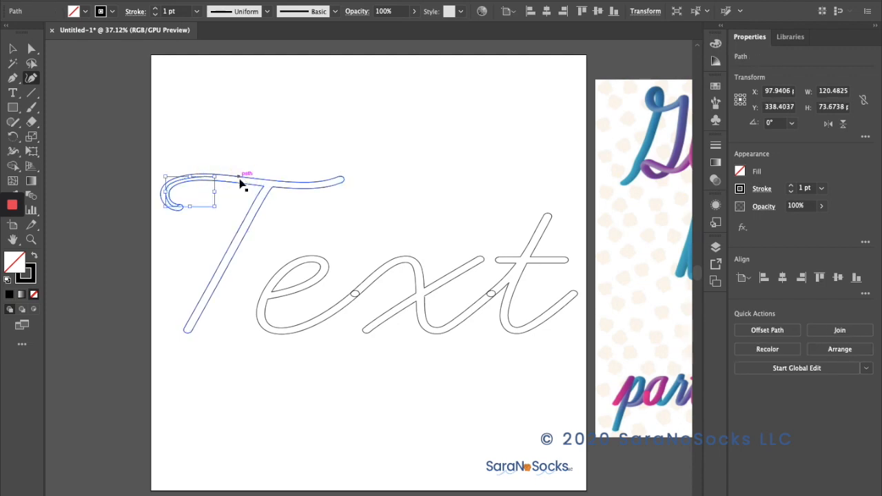
Step: Continue the centre line past the stem junction to the rounded far end of the T's crossbar, about 432 px wide overall
scroll(241, 184, up, 4)
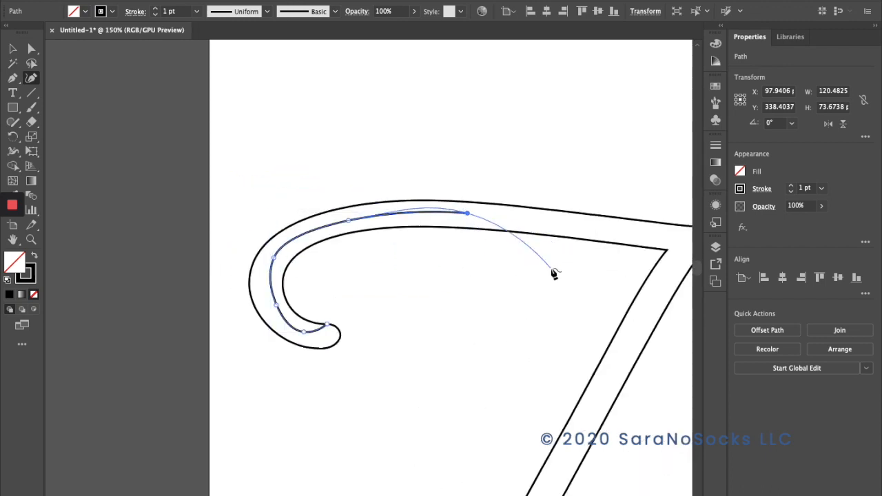
click(672, 237)
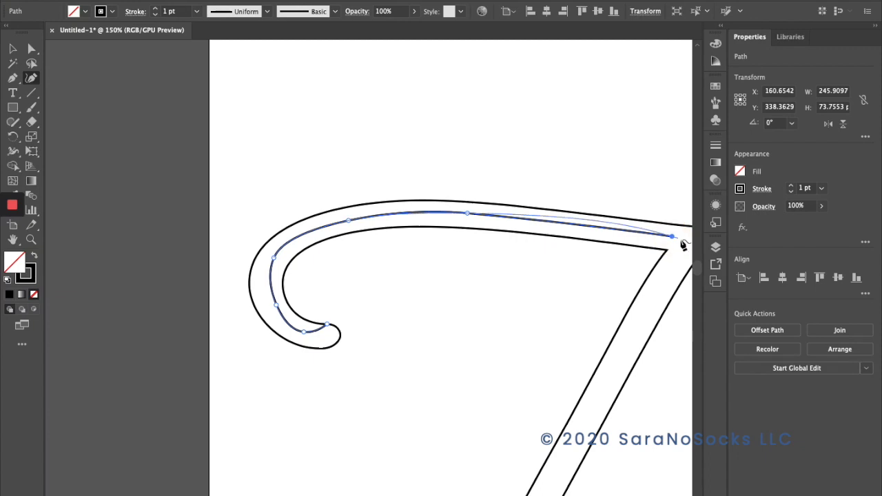
click(681, 240)
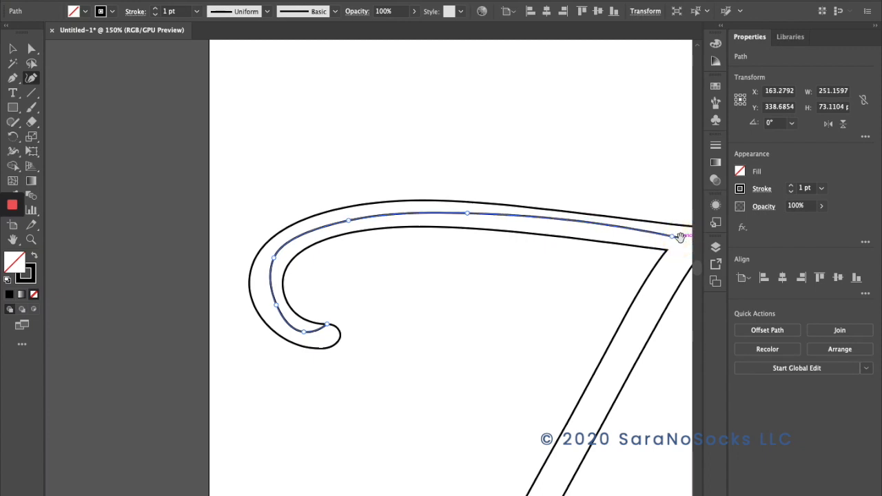
drag(670, 252, 338, 211)
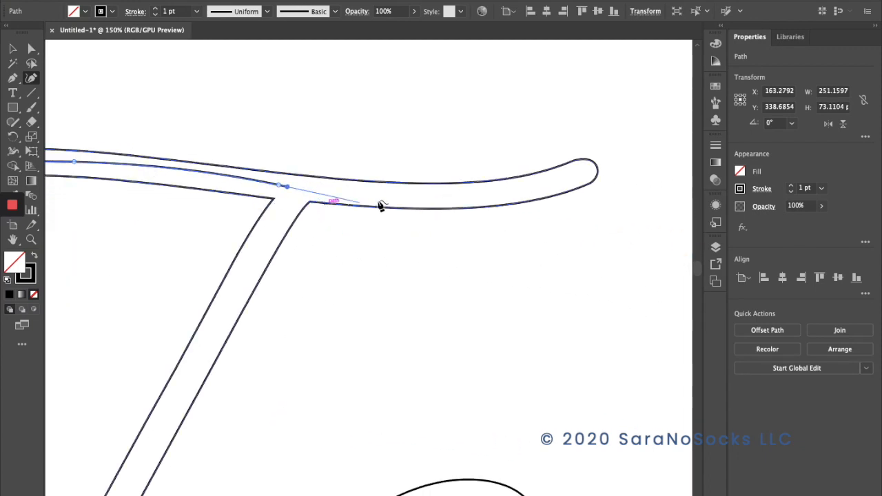
click(416, 188)
click(471, 193)
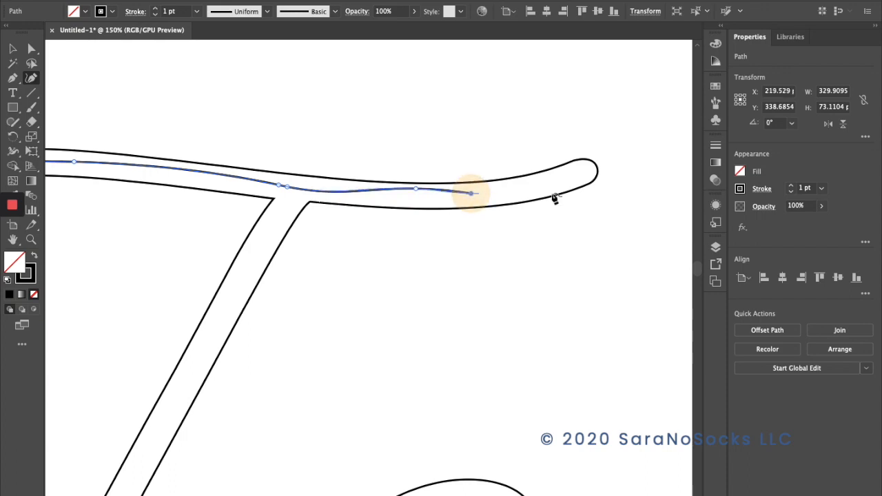
click(562, 184)
click(582, 175)
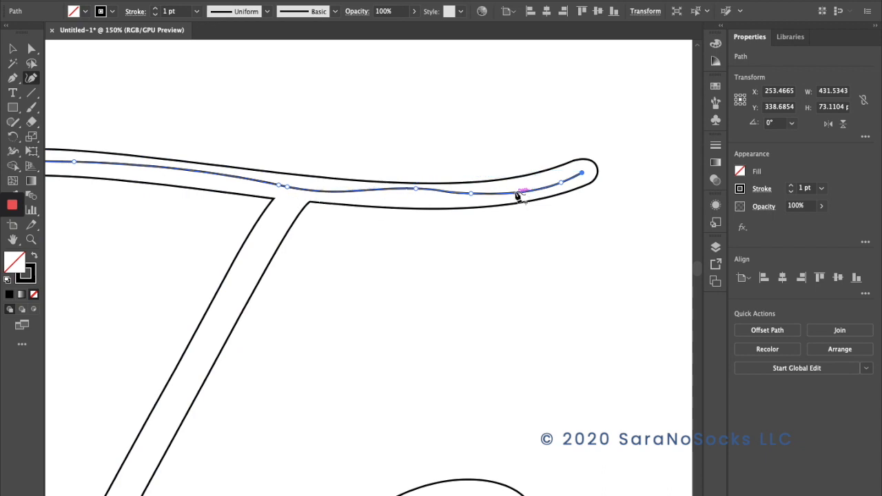
Step: Trace a separate centre line down the T's stem from the crossbar line to the rounded foot, about 200 by 363 px
click(286, 202)
click(288, 198)
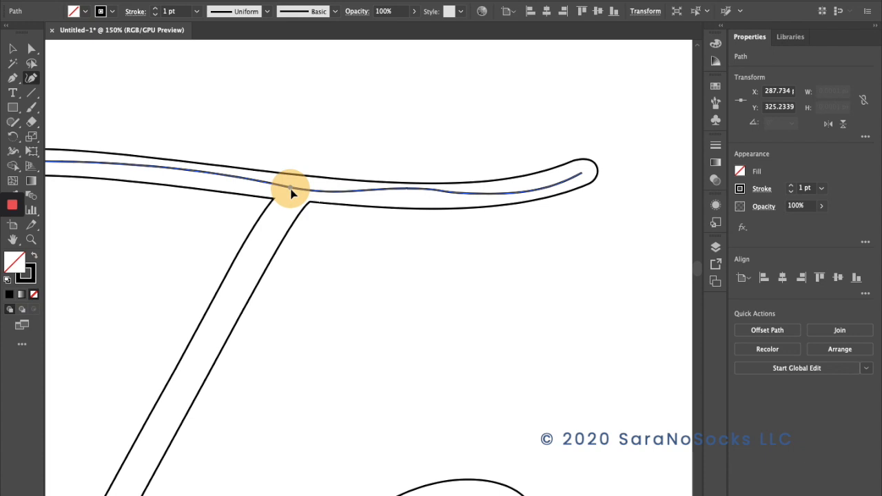
drag(256, 261, 224, 324)
click(222, 320)
click(206, 339)
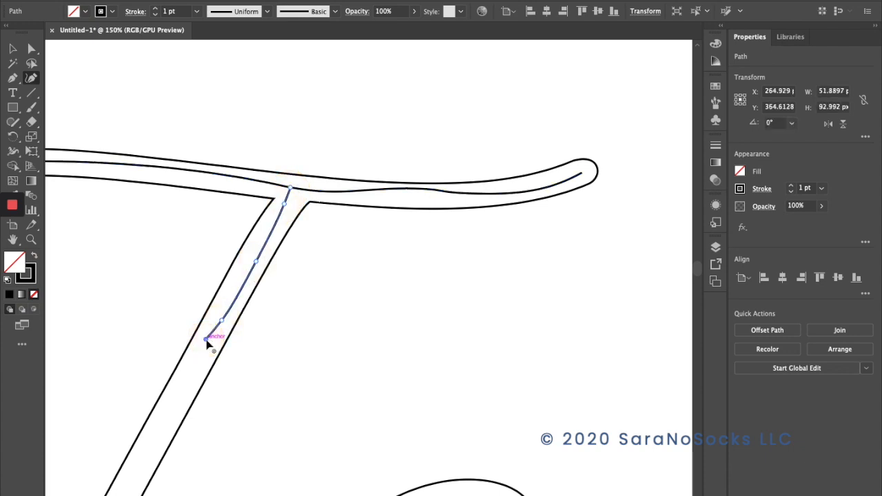
click(168, 411)
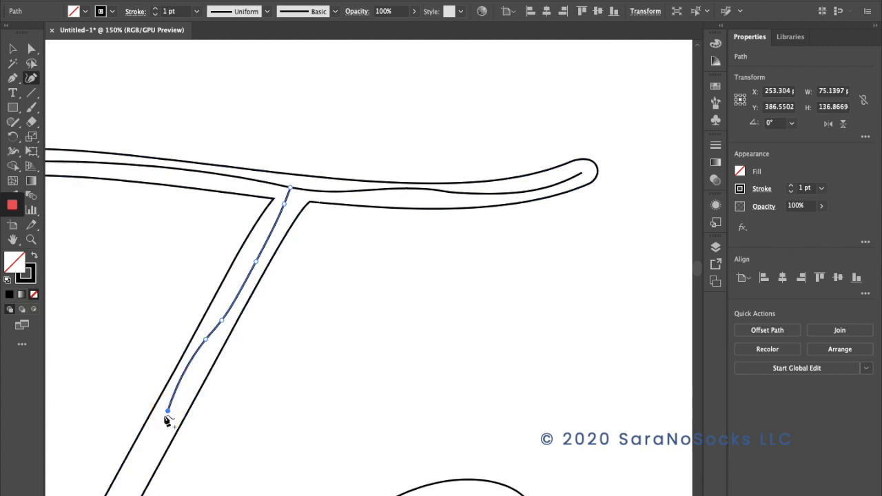
key(super)
key(super+minus)
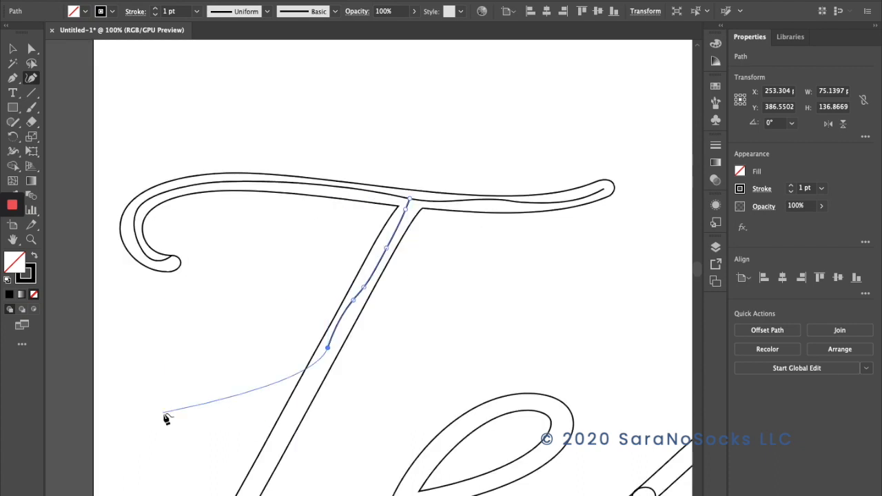
click(261, 471)
scroll(262, 469, down, 5)
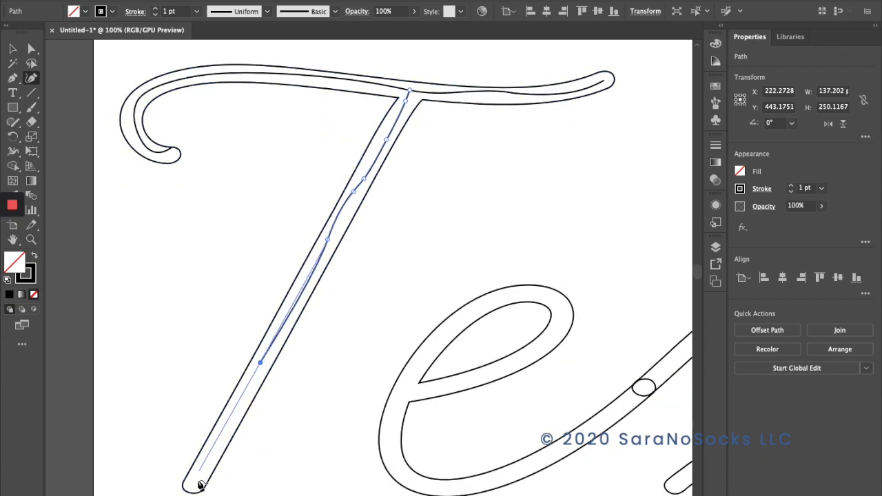
click(192, 486)
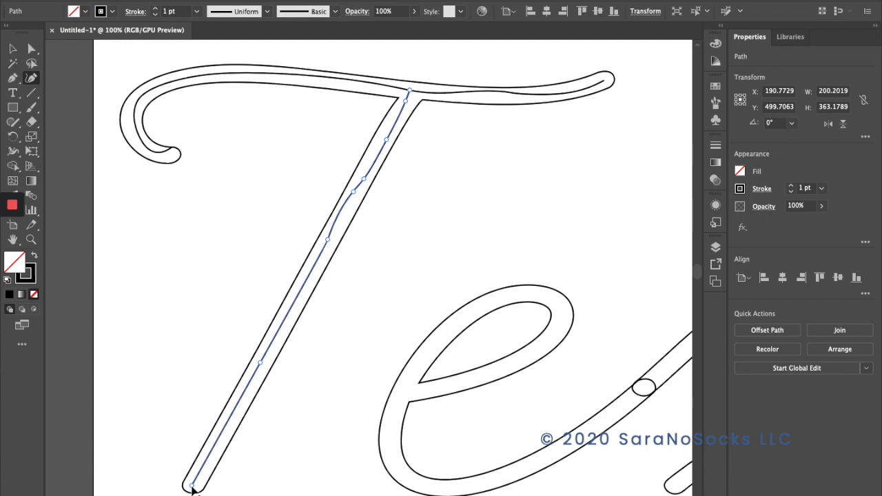
Step: Smooth both centre lines by deleting one uneven anchor point from each, and recentre the crossbar line's right-hand bend and hook end
click(352, 193)
key(Delete)
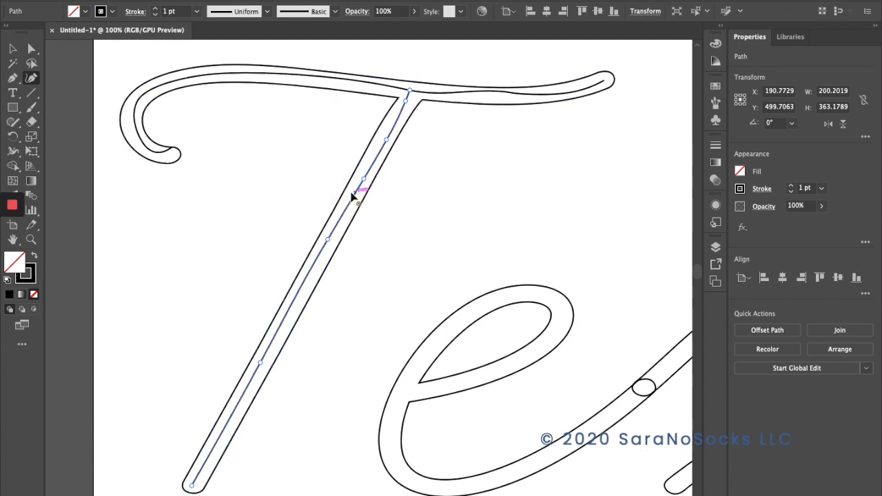
click(508, 96)
click(493, 95)
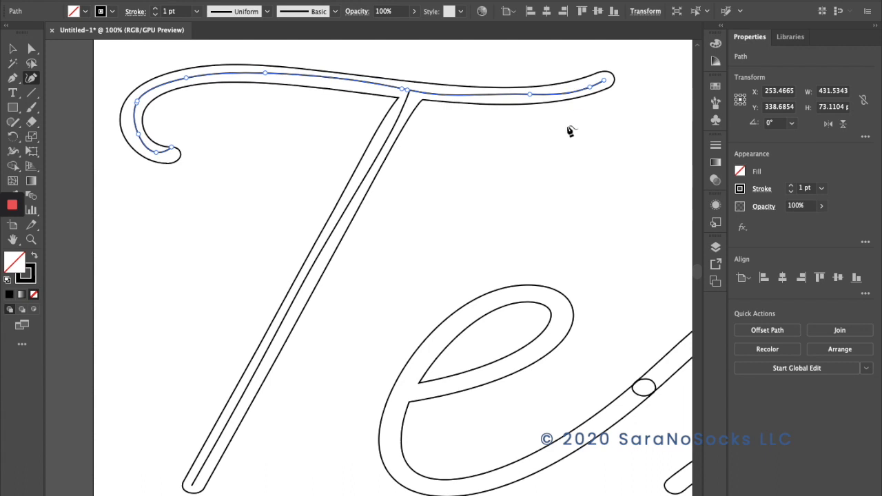
drag(531, 97, 501, 97)
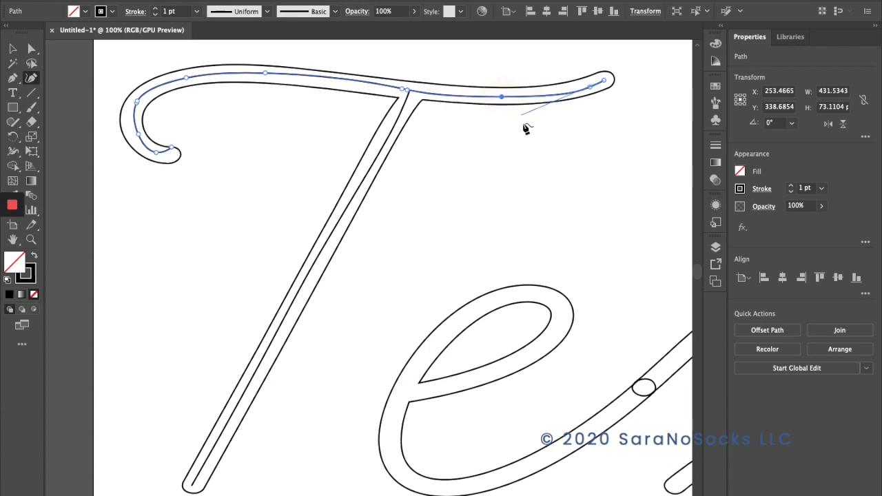
click(605, 82)
drag(173, 152, 172, 157)
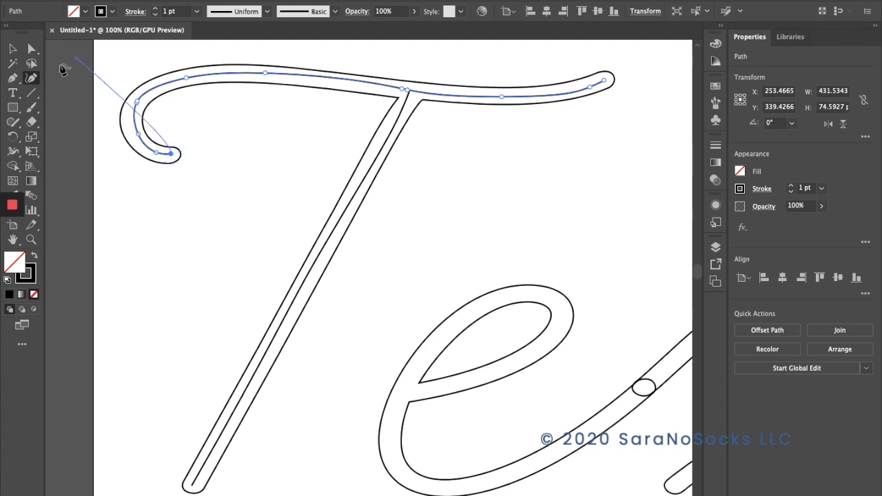
Step: Ungroup the outlined word and delete the T's outline, keeping only its two traced centre lines
click(13, 50)
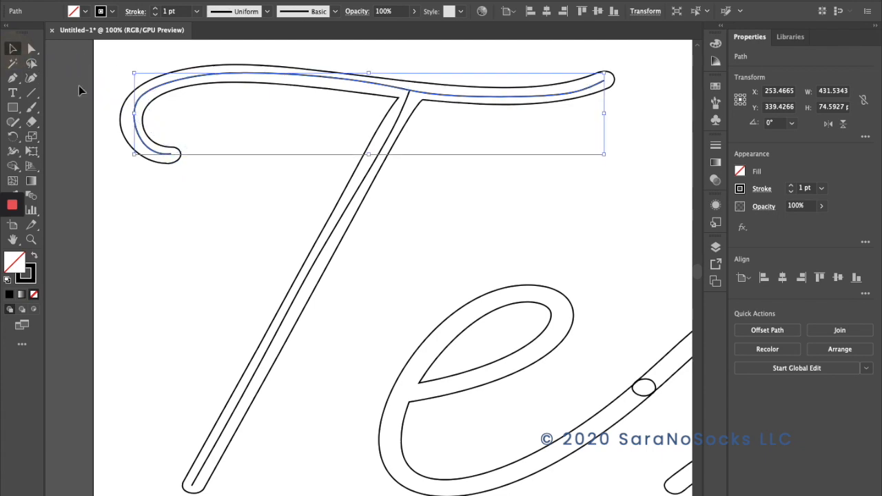
click(182, 221)
click(175, 160)
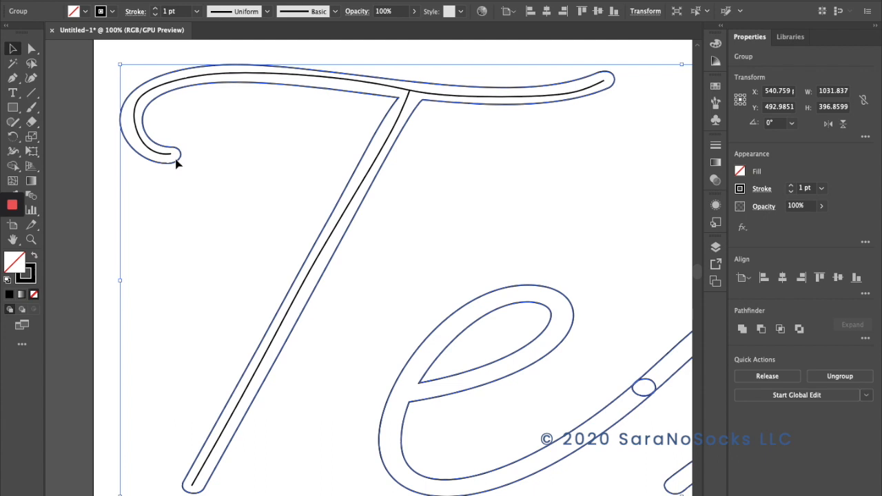
click(175, 163)
click(177, 163)
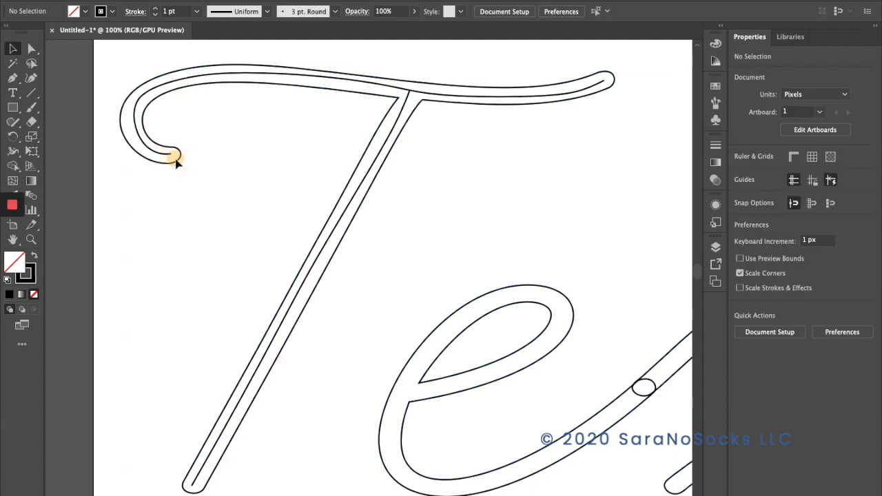
double_click(177, 162)
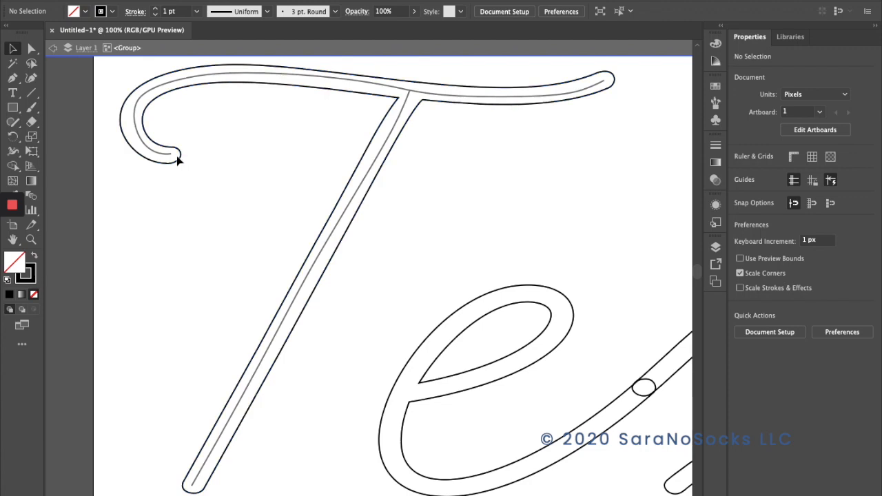
double_click(176, 160)
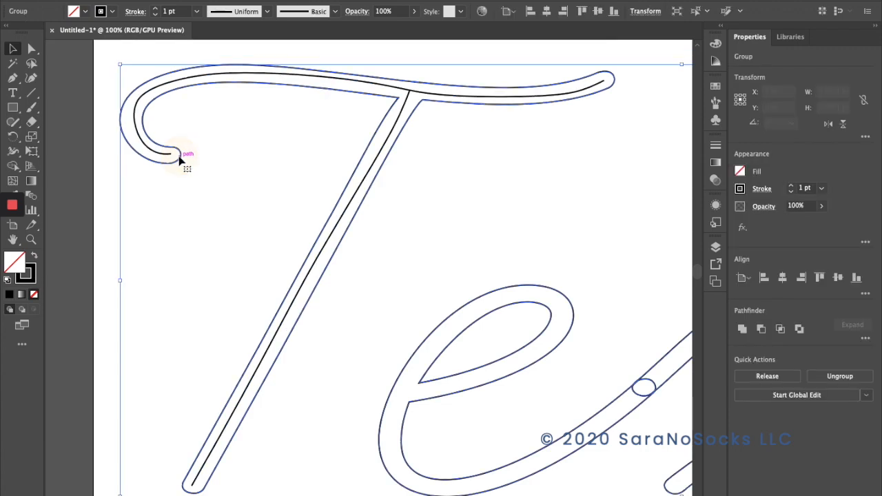
click(834, 380)
click(217, 161)
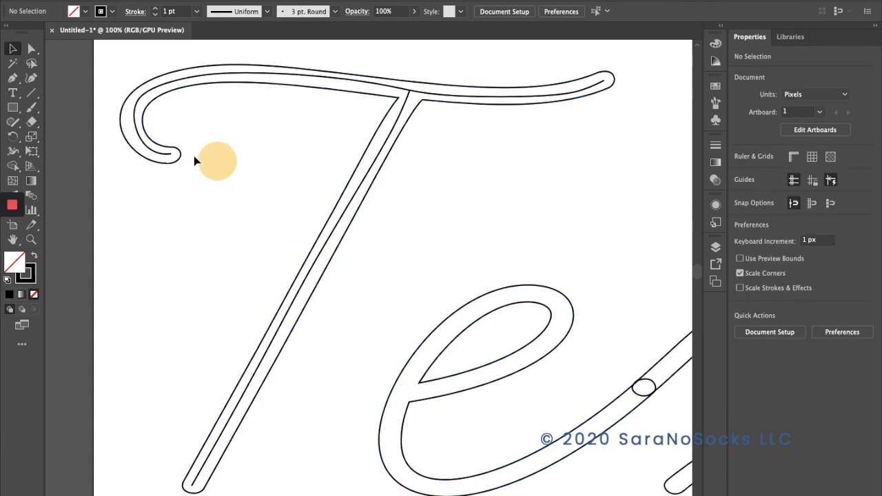
click(162, 147)
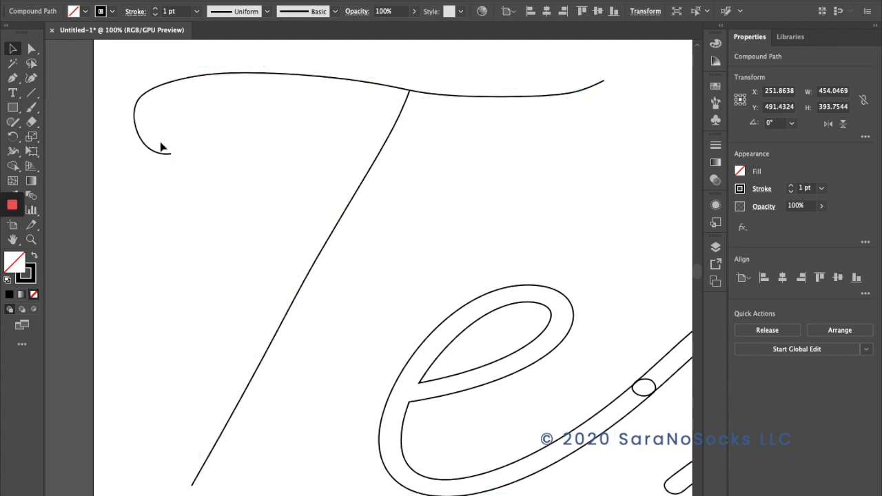
key(Delete)
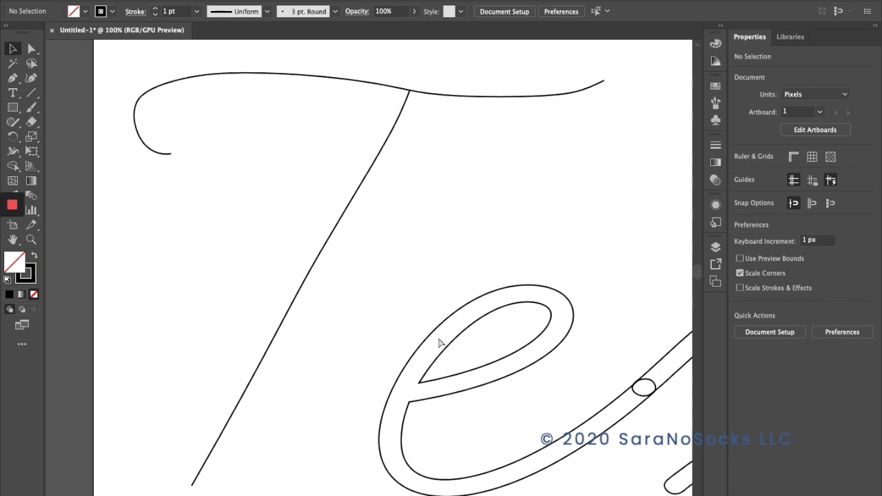
Step: Draw a circle with the Ellipse tool above the T's hooked end and enlarge it to about 39 px in diameter
key(super+minus)
key(super+minus)
key(super+minus)
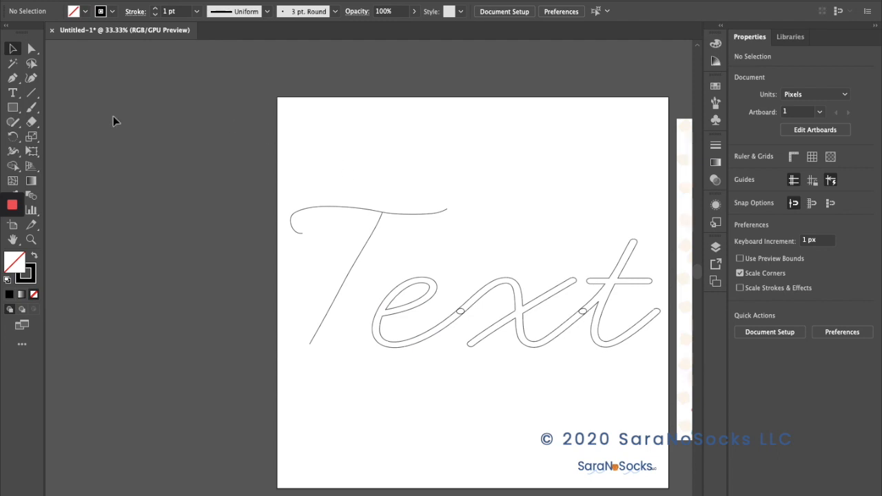
click(13, 108)
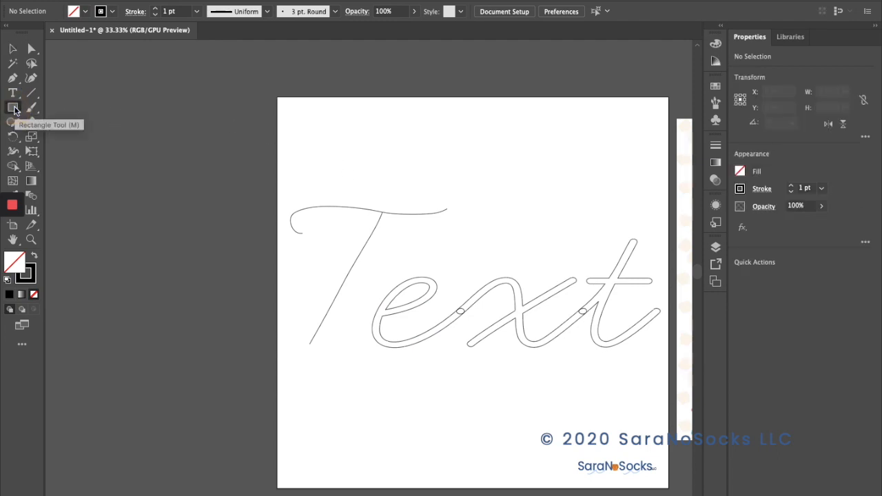
drag(14, 109, 49, 137)
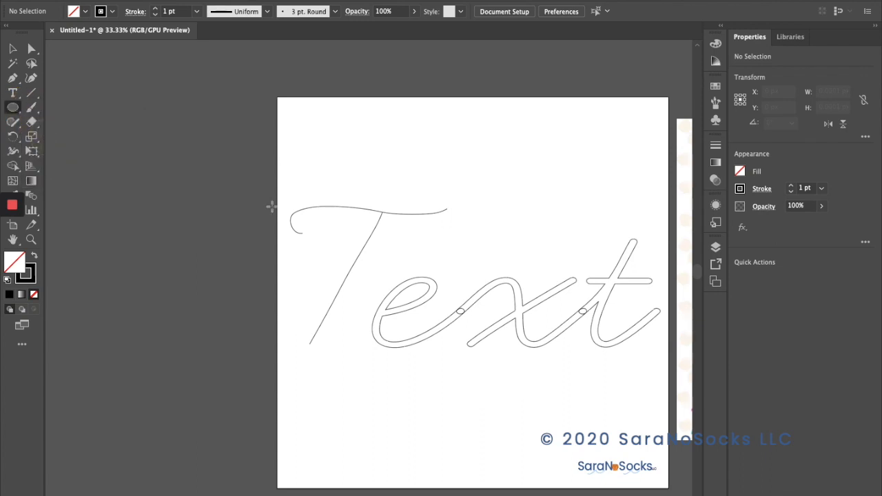
drag(325, 129, 319, 135)
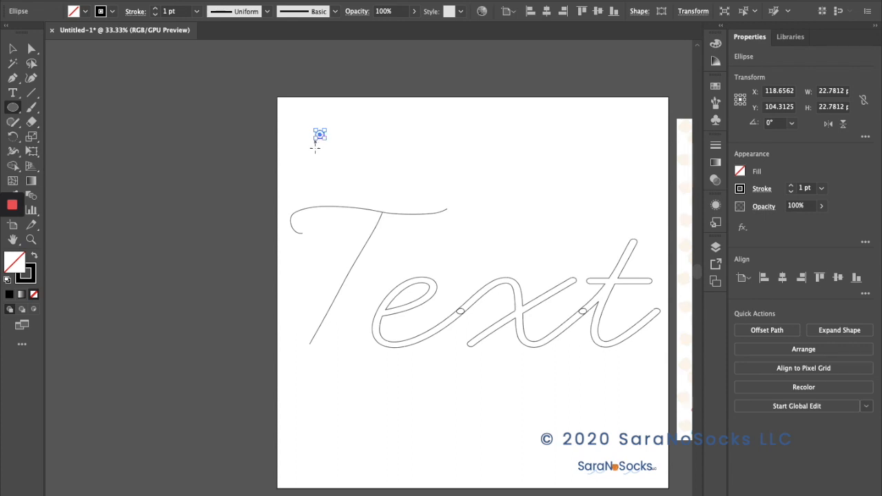
drag(315, 140, 309, 145)
Step: Open the Brights gradient swatch library and fill the circle with its light blue gradient
click(714, 87)
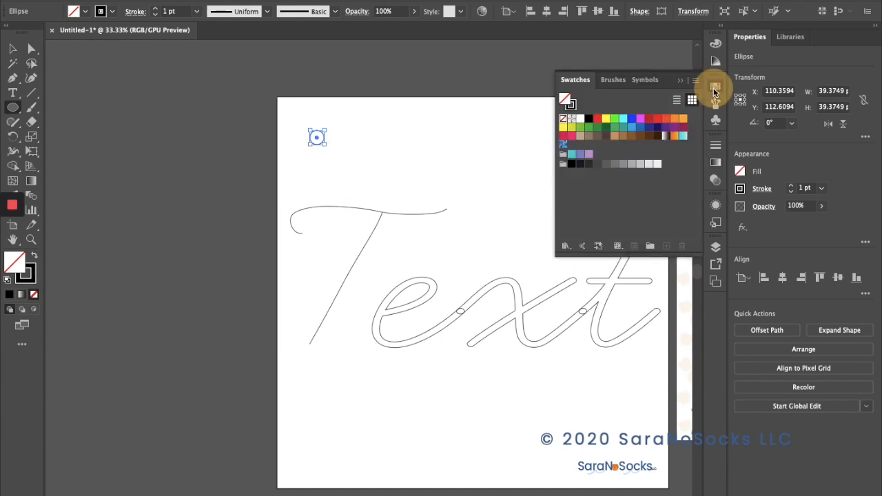
click(577, 245)
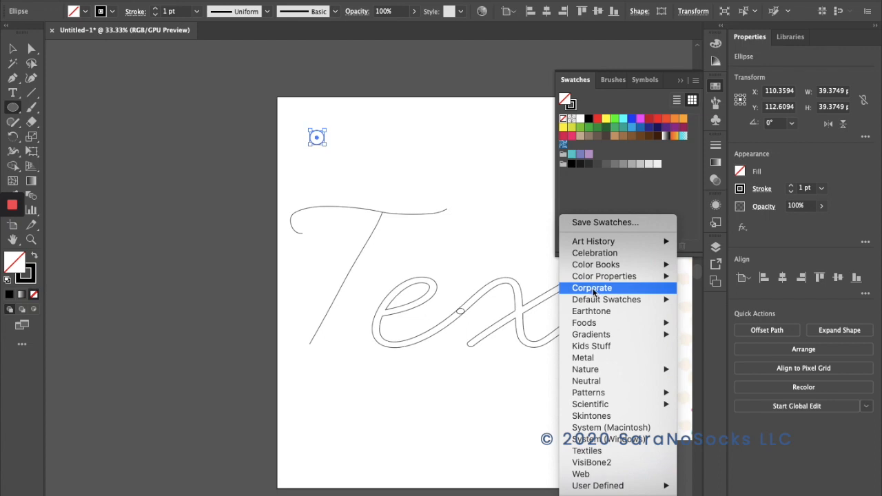
mouse_move(597, 335)
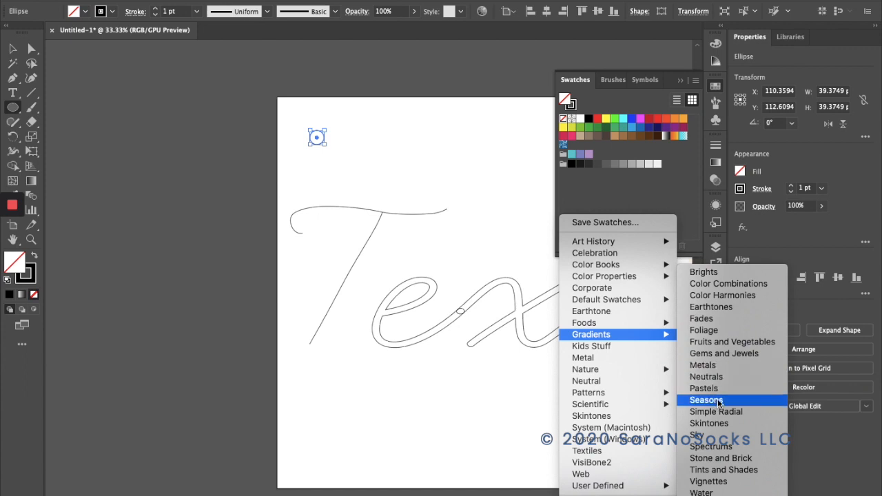
click(724, 272)
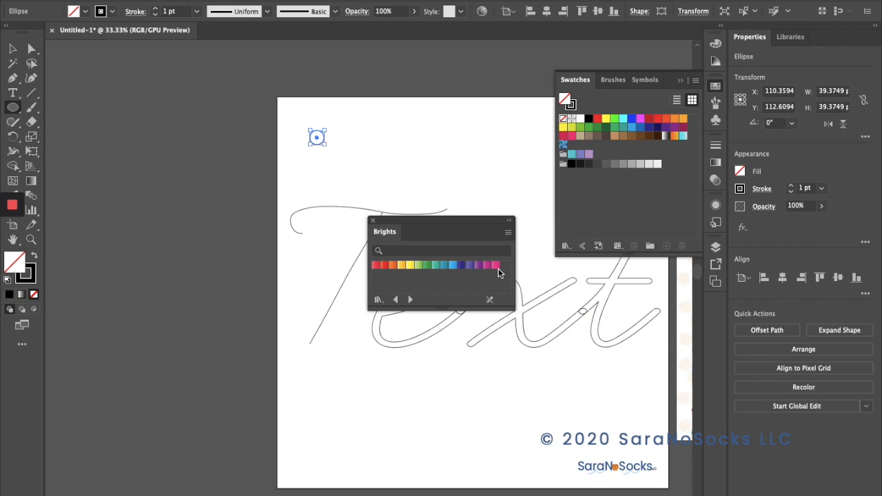
drag(455, 231, 613, 169)
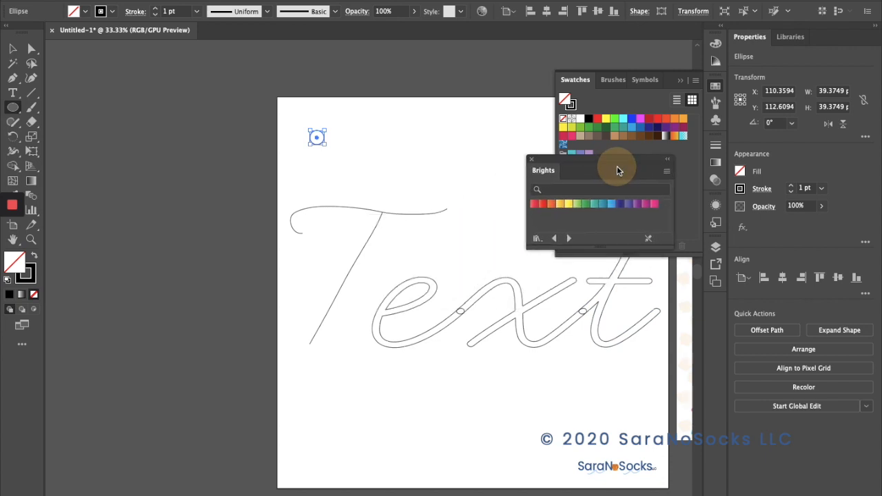
click(611, 204)
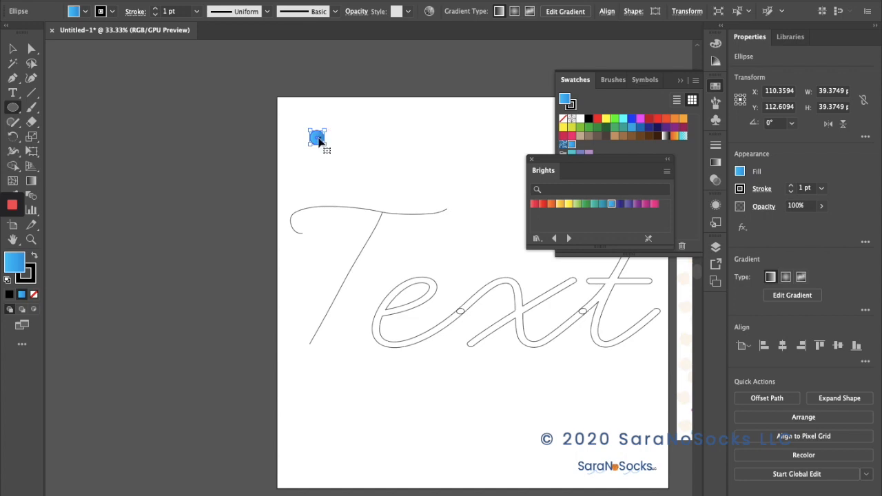
Step: Duplicate the blue circle about 491 px to its right at the same height and fill the copy with the Brights pink gradient
drag(319, 142, 406, 139)
click(406, 137)
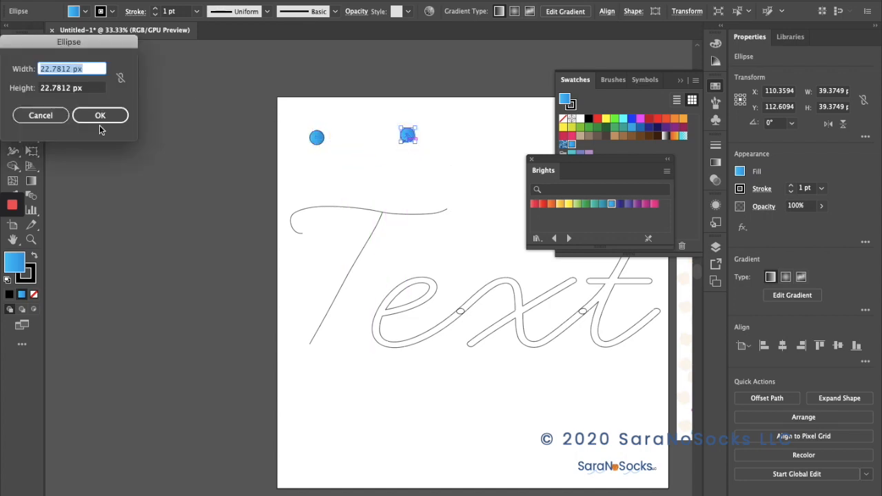
click(58, 114)
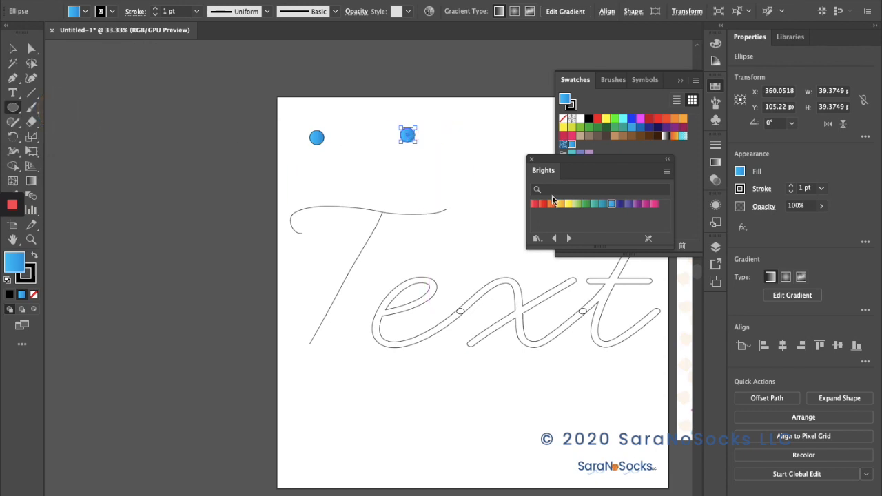
click(637, 203)
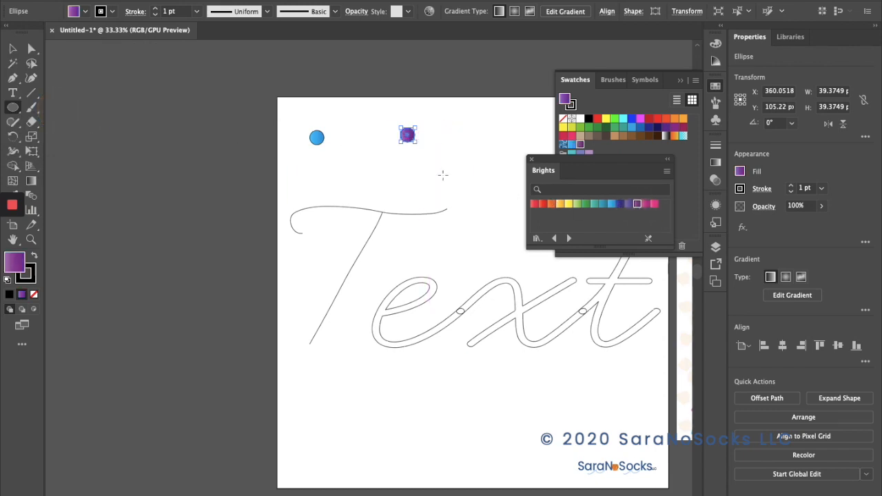
drag(407, 137, 494, 140)
click(654, 204)
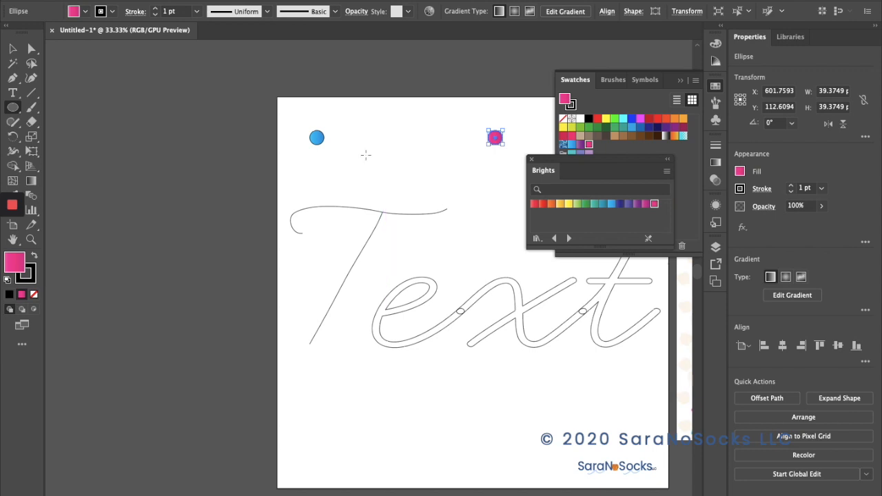
Step: Select both the blue and pink circles and set the blend spacing to Specified Steps with 200 steps
click(316, 137)
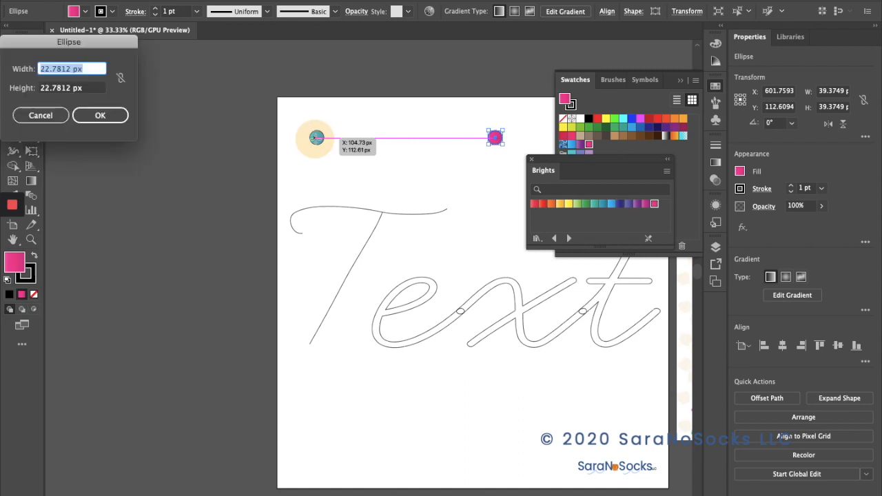
click(54, 115)
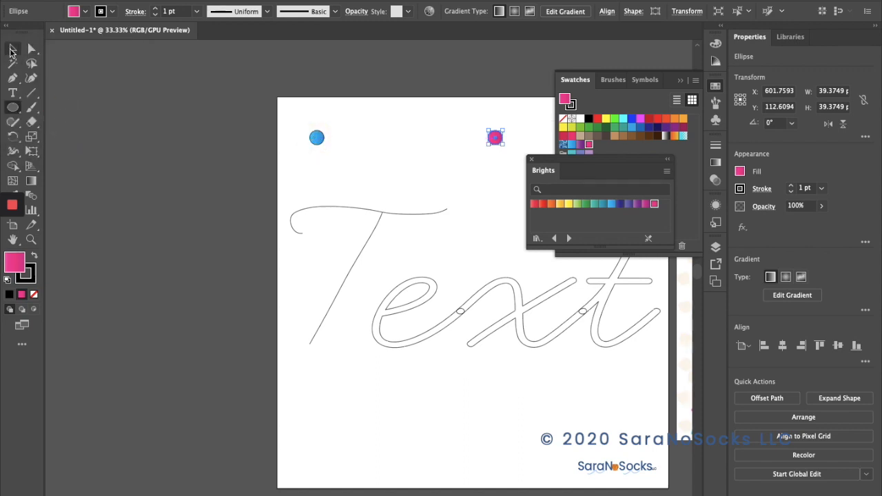
click(12, 49)
shift+click(317, 138)
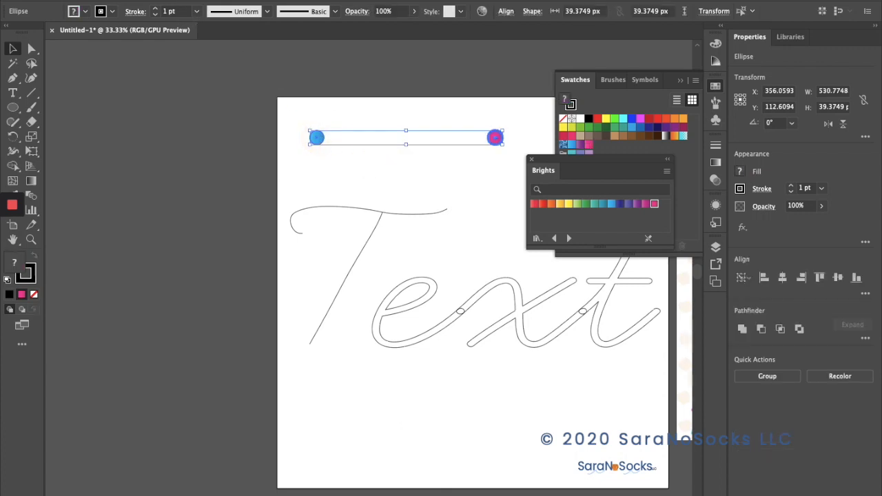
click(146, 1)
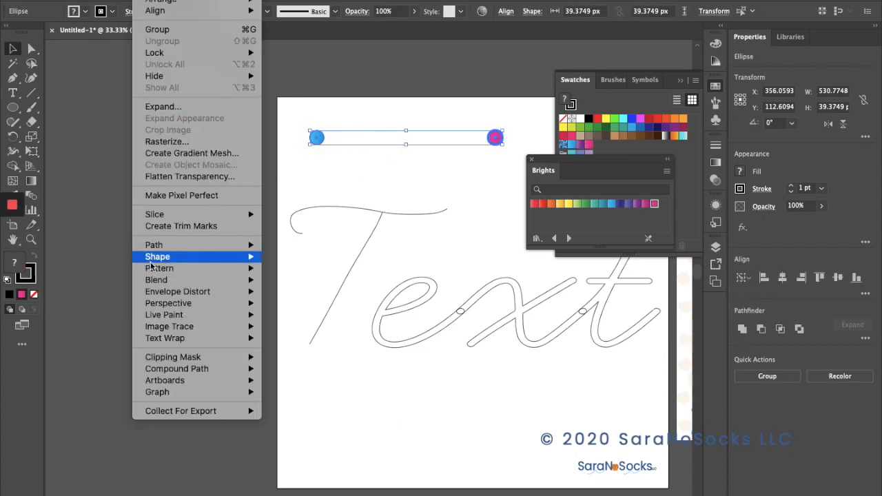
mouse_move(154, 282)
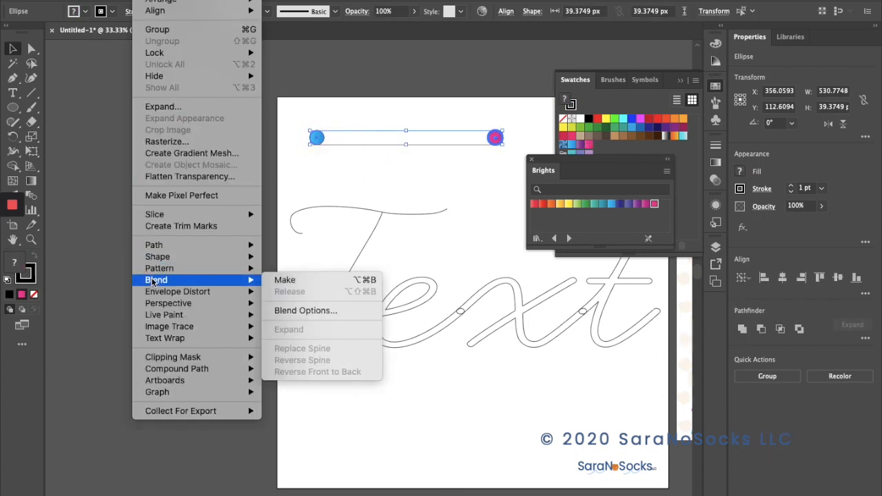
click(296, 311)
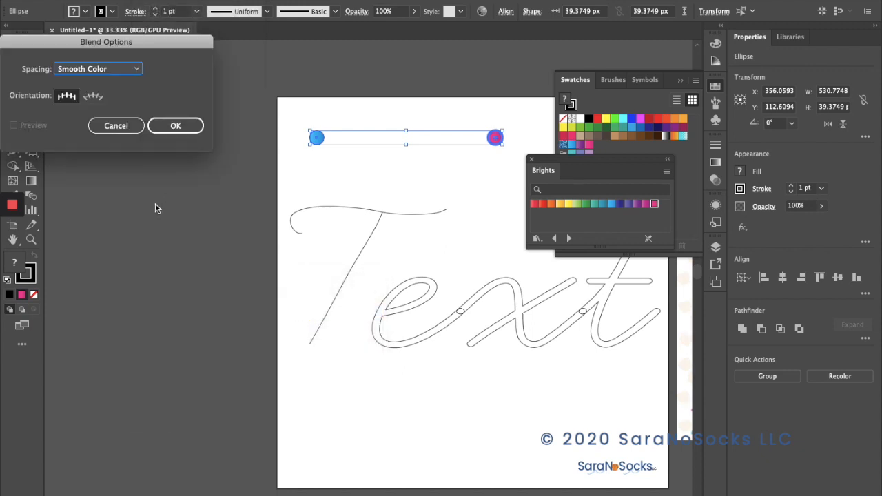
drag(144, 43, 227, 105)
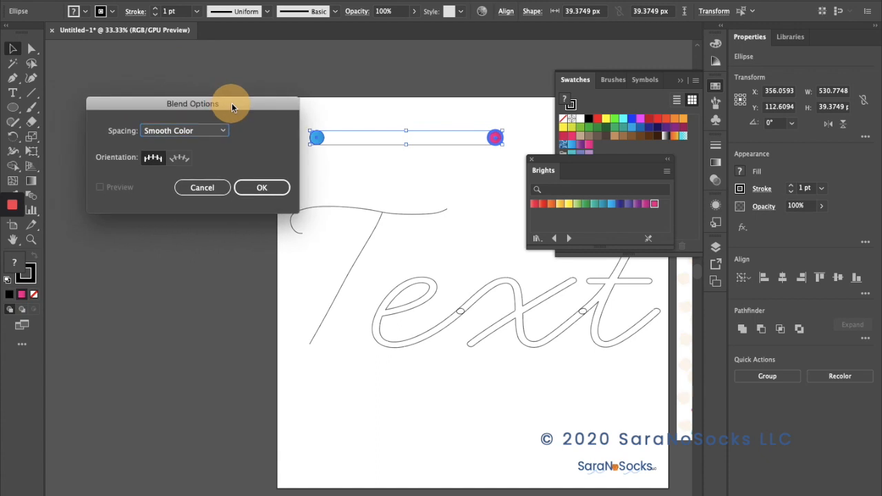
click(219, 138)
click(212, 158)
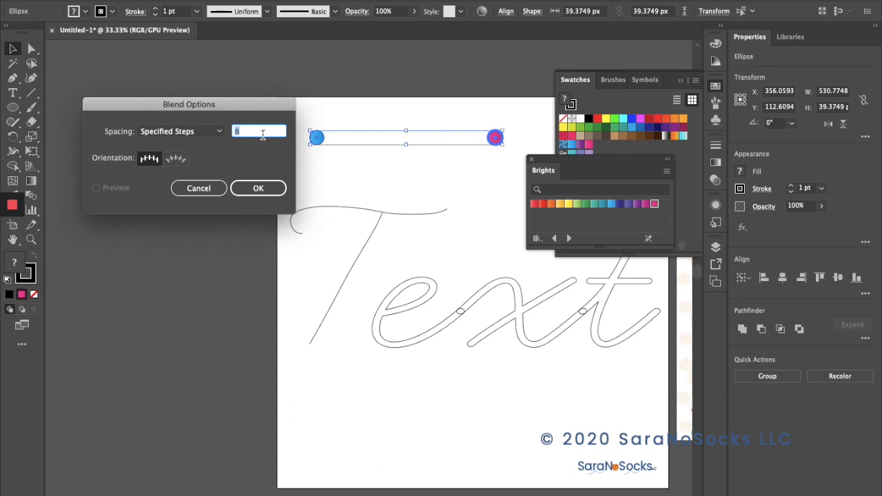
text(200)
click(252, 191)
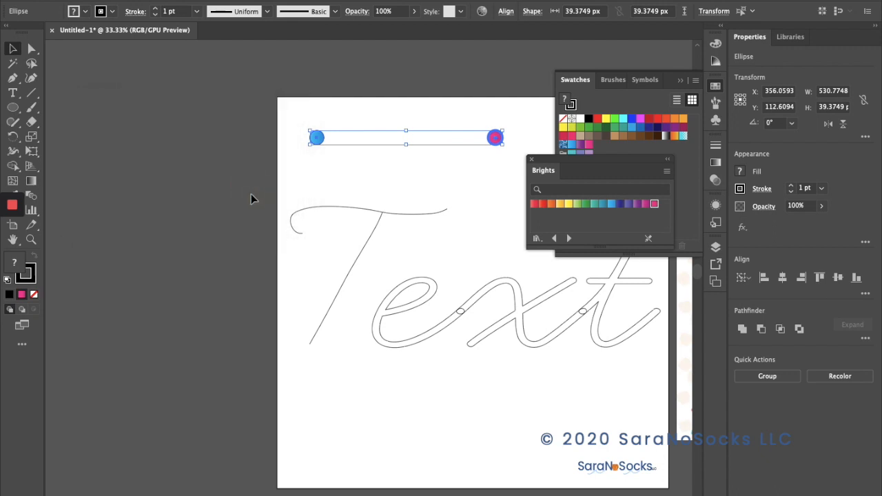
Step: Recheck the blend options for the two circles, keeping Specified Steps at 200
click(146, 0)
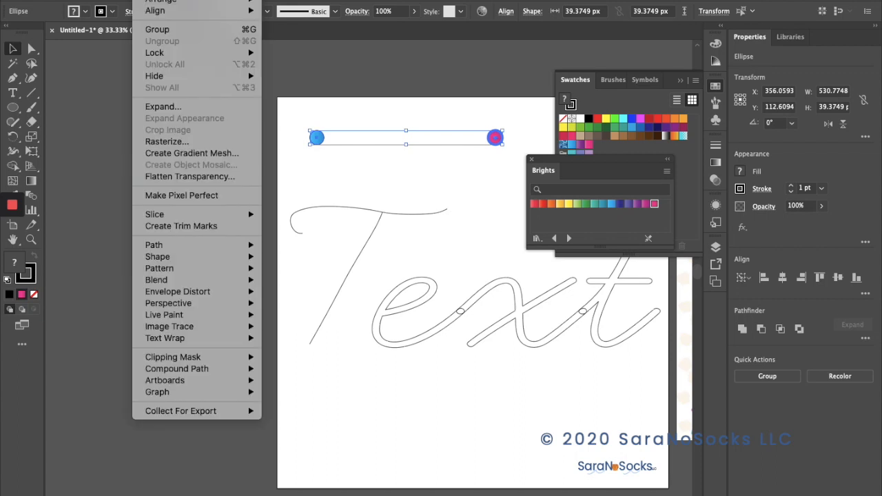
mouse_move(171, 283)
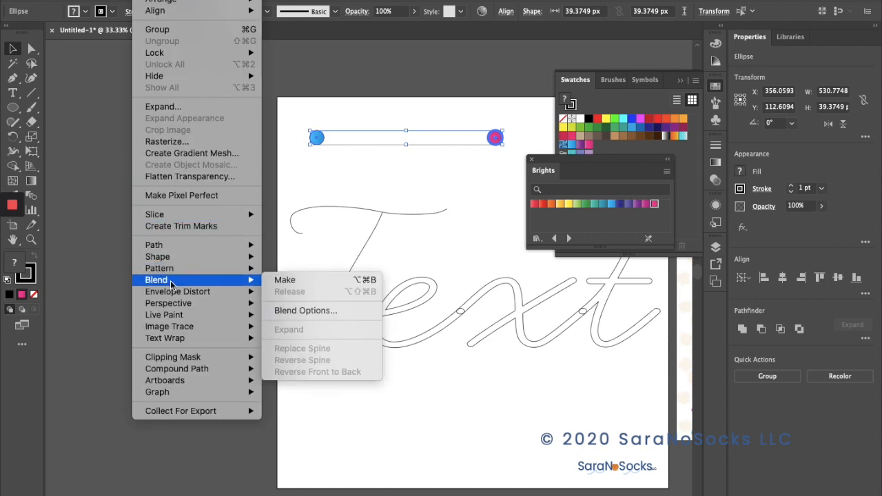
click(297, 311)
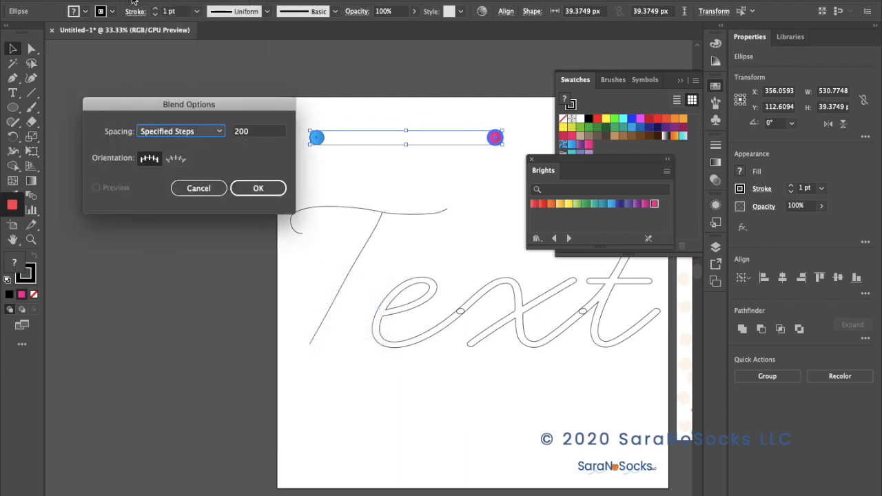
click(254, 191)
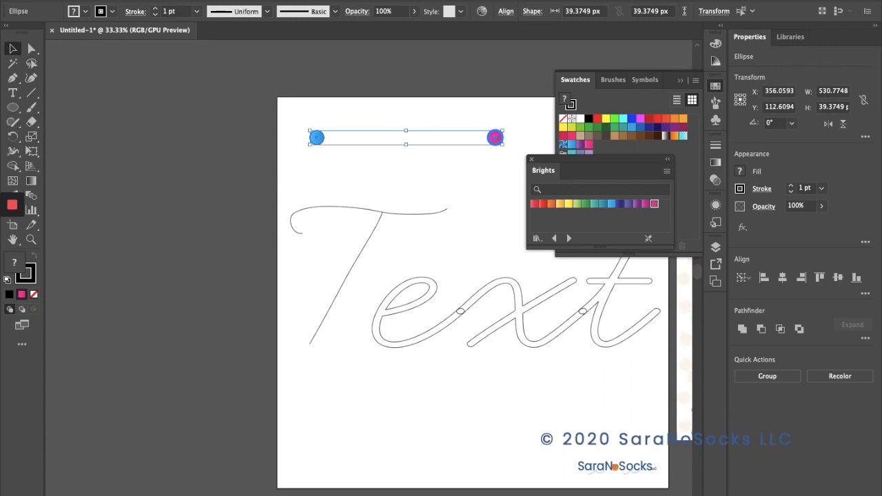
Step: Make a blend between the selected blue and pink circles, leaving the finished bar deselected
click(146, 0)
mouse_move(192, 283)
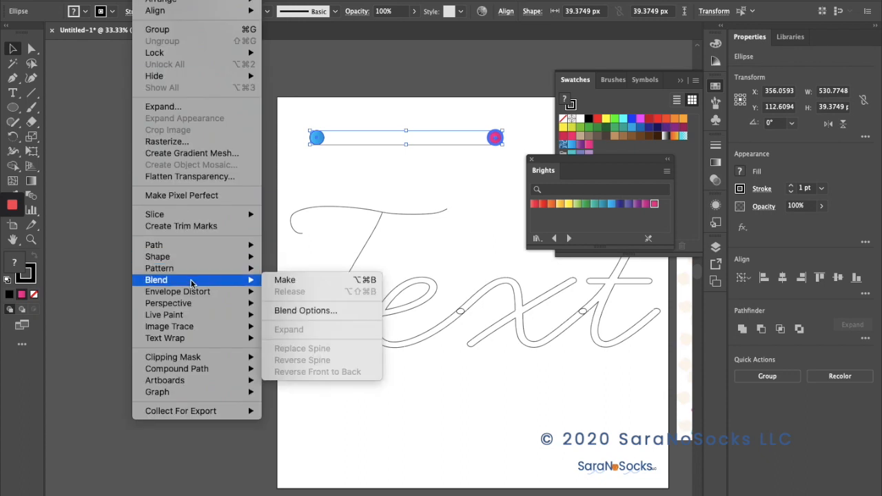
click(298, 281)
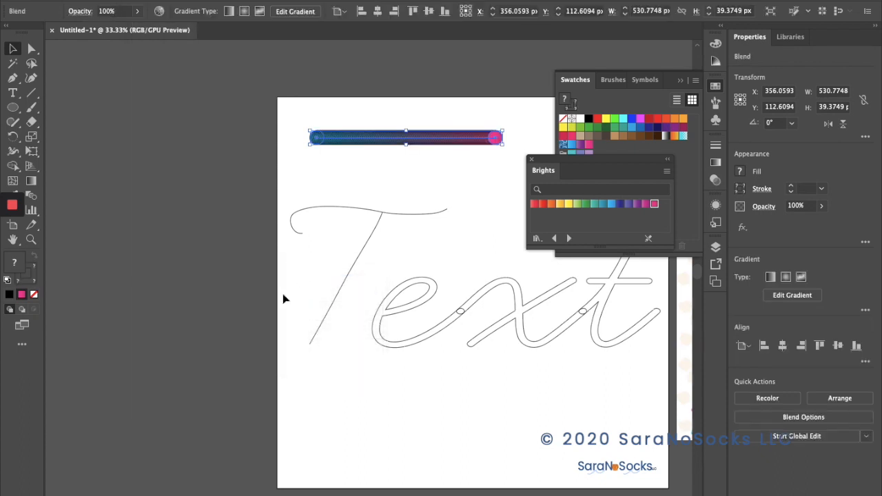
click(408, 158)
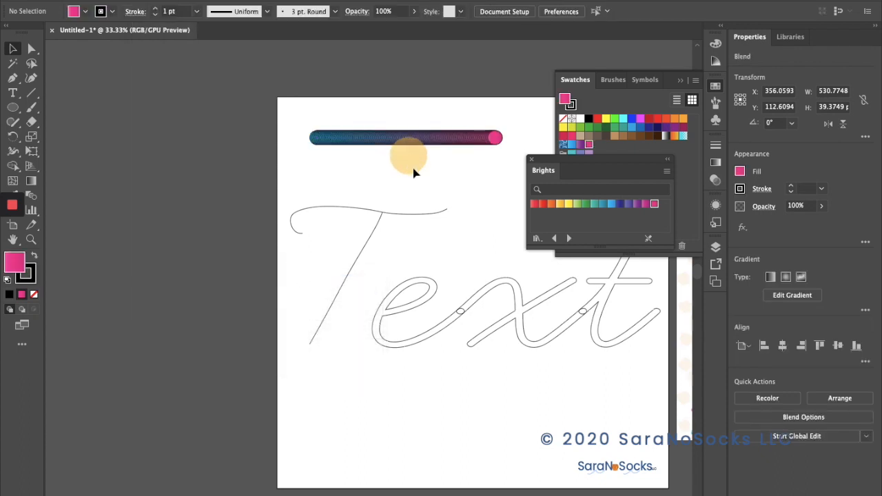
Step: Duplicate the blue-to-pink blend bar three times straight down, spacing the copies about 50 px apart
click(444, 142)
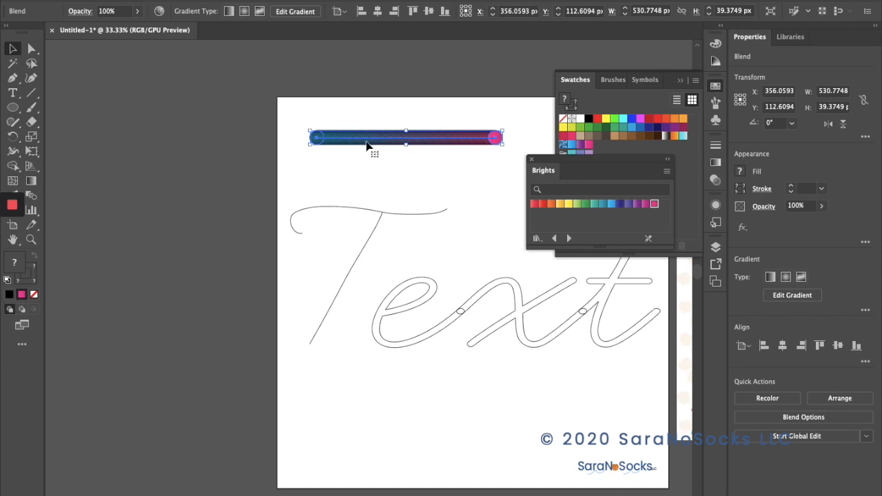
drag(367, 145, 364, 163)
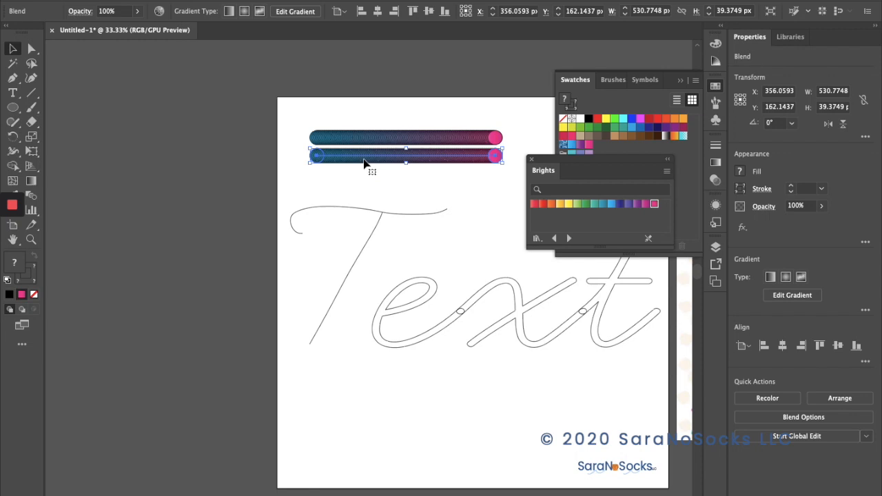
key(ctrl+d)
key(ctrl+d)
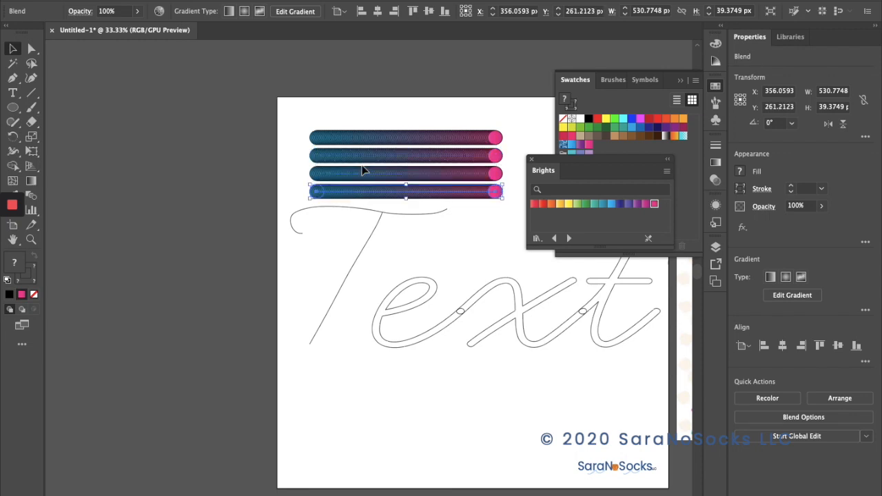
Step: Replace the spine of the lowest blend bar with the T's curved crossbar path
click(376, 213)
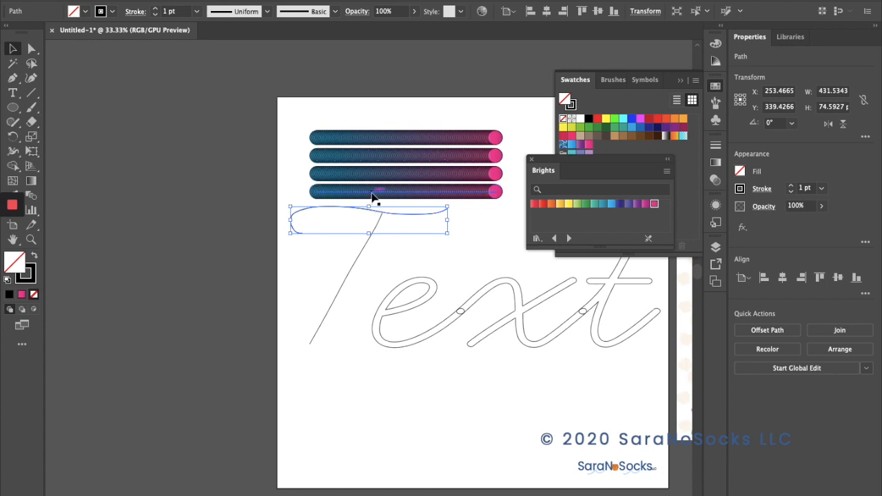
shift+click(372, 197)
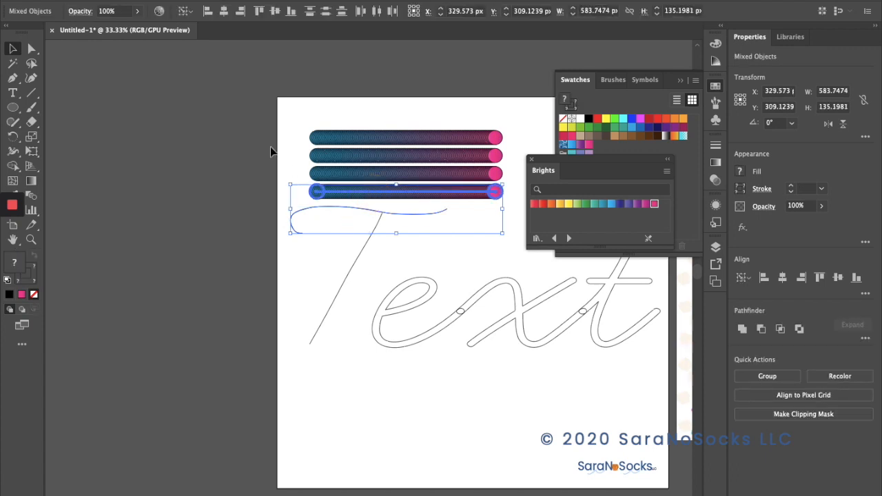
click(148, 1)
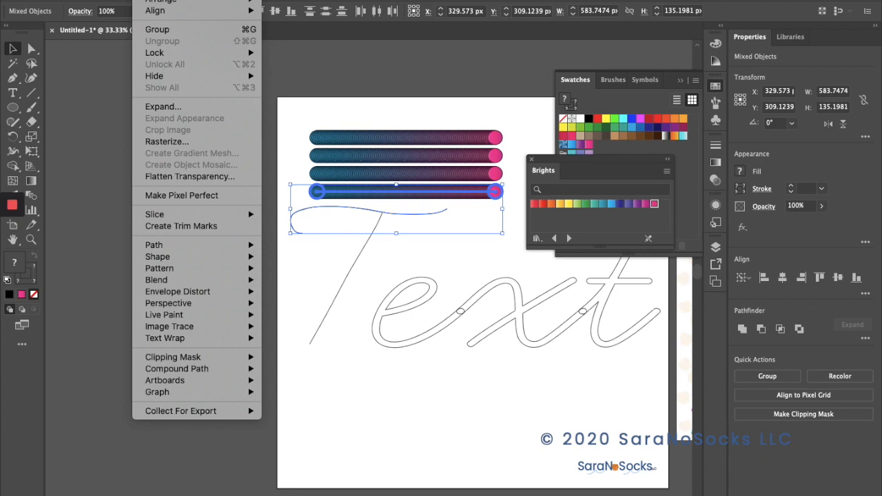
mouse_move(154, 217)
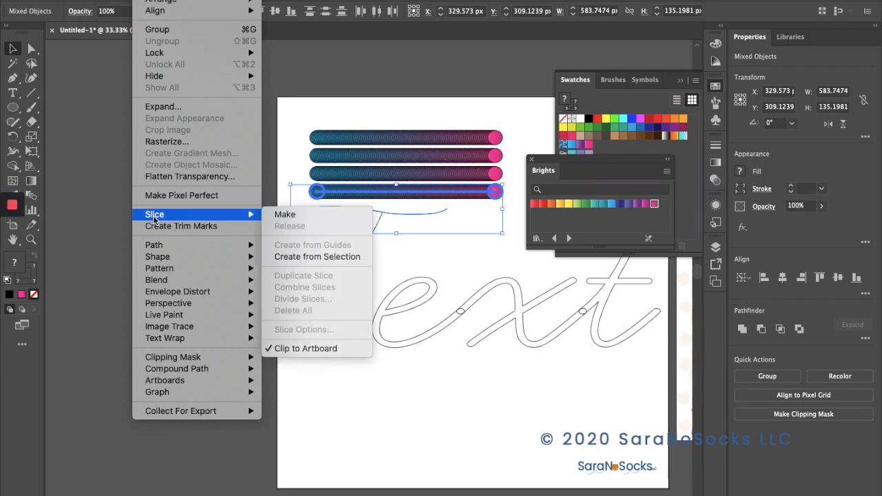
mouse_move(163, 280)
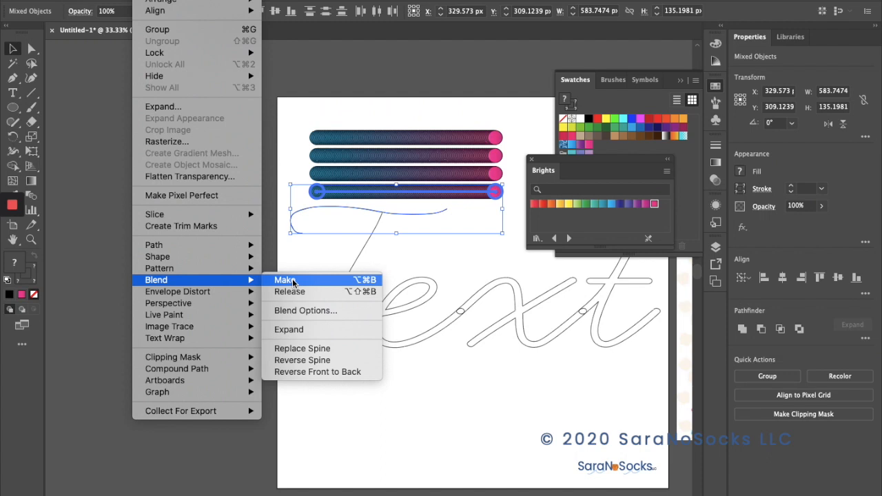
click(298, 350)
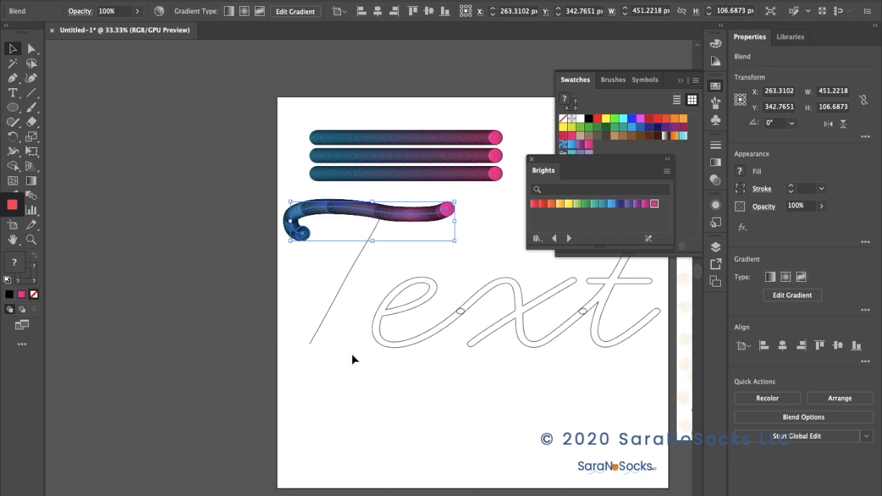
click(441, 255)
click(433, 217)
Step: Replace the spine of the lowest remaining blend bar with the T's diagonal stem path
click(379, 176)
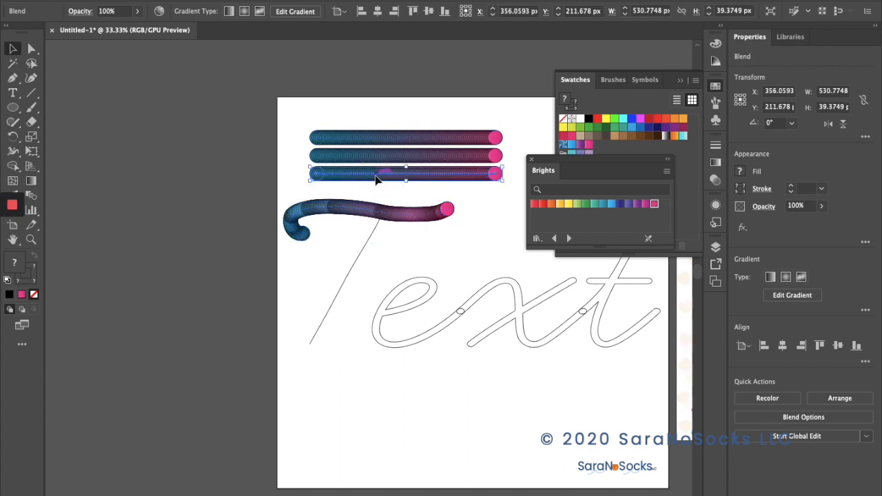
shift+click(373, 233)
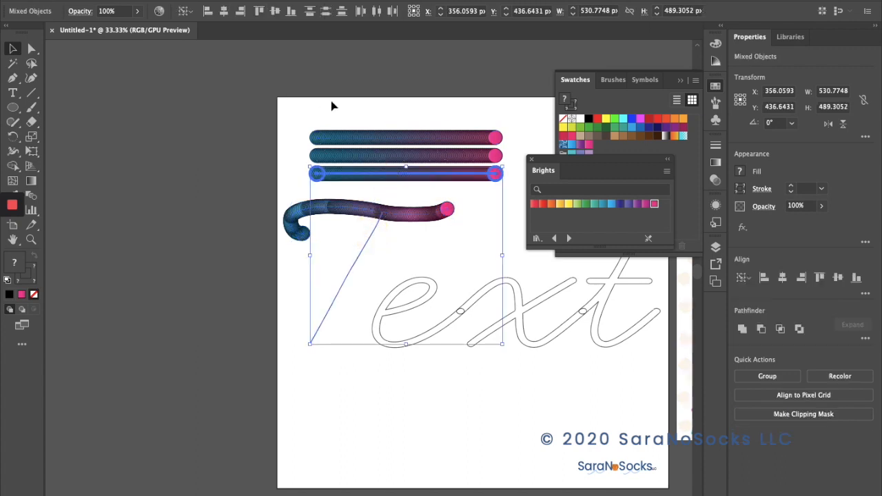
click(147, 1)
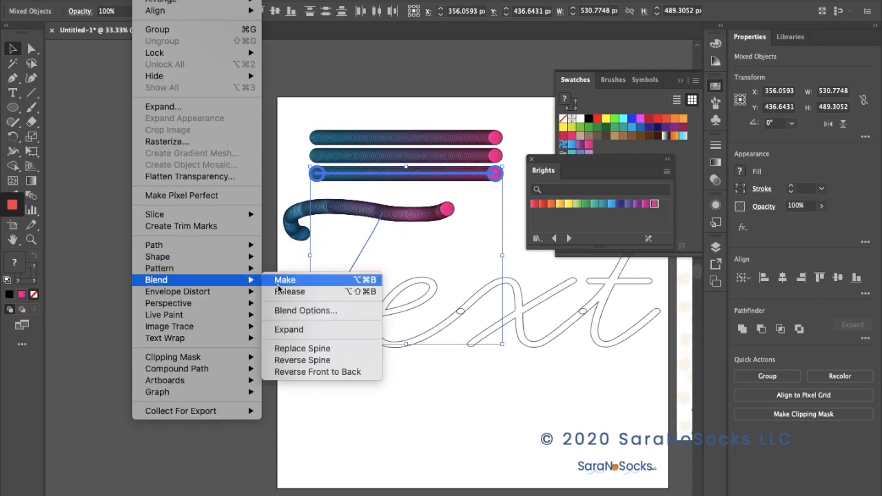
click(295, 351)
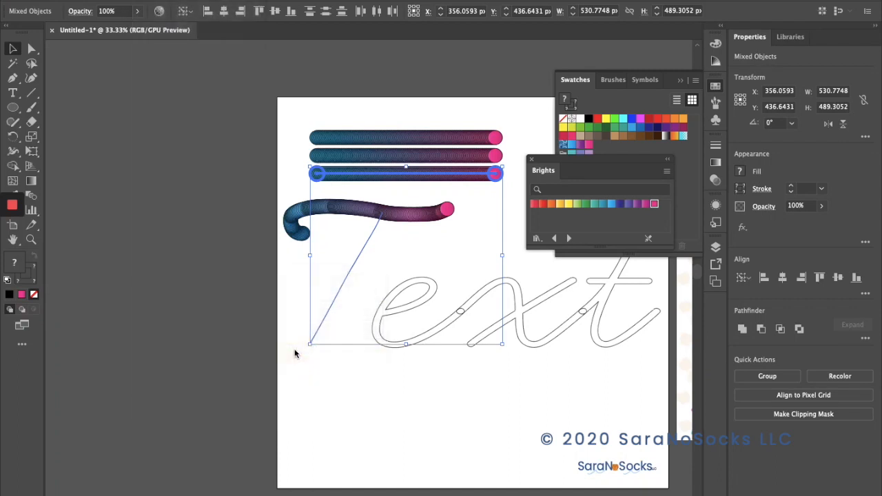
Step: Reverse the spine of the T's stem blend so the pink end sits at the foot of the letter
click(147, 1)
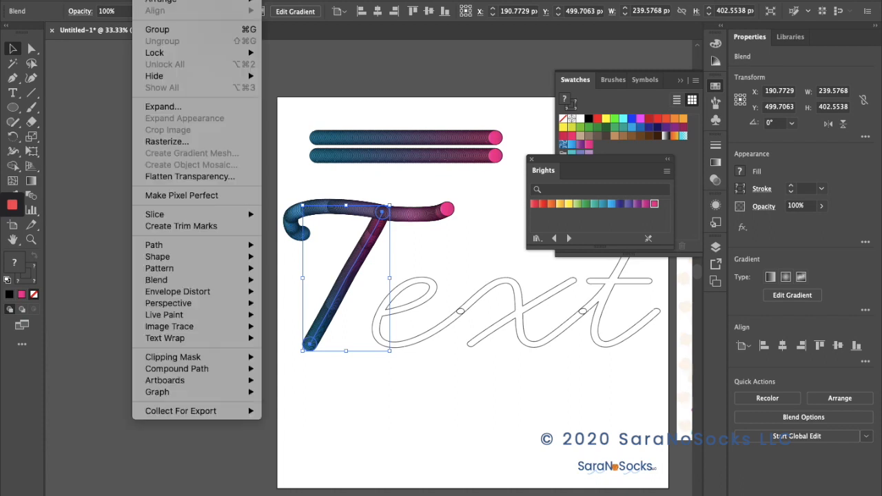
mouse_move(162, 281)
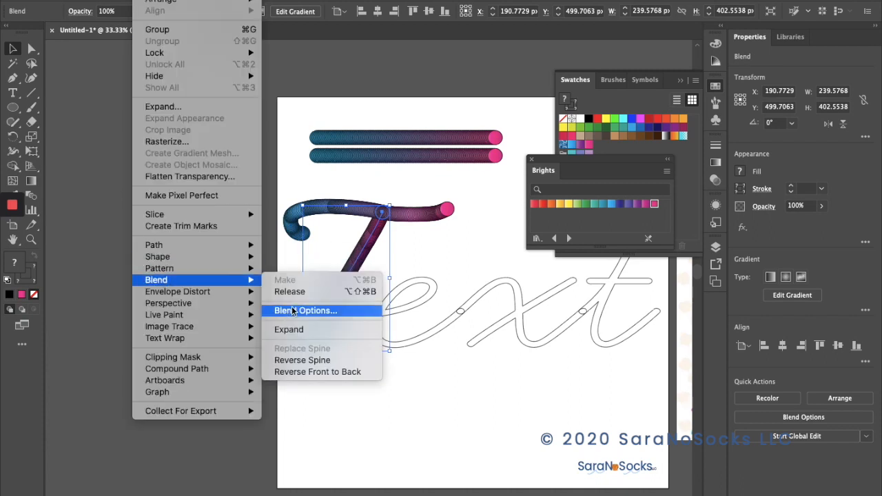
click(316, 362)
click(352, 381)
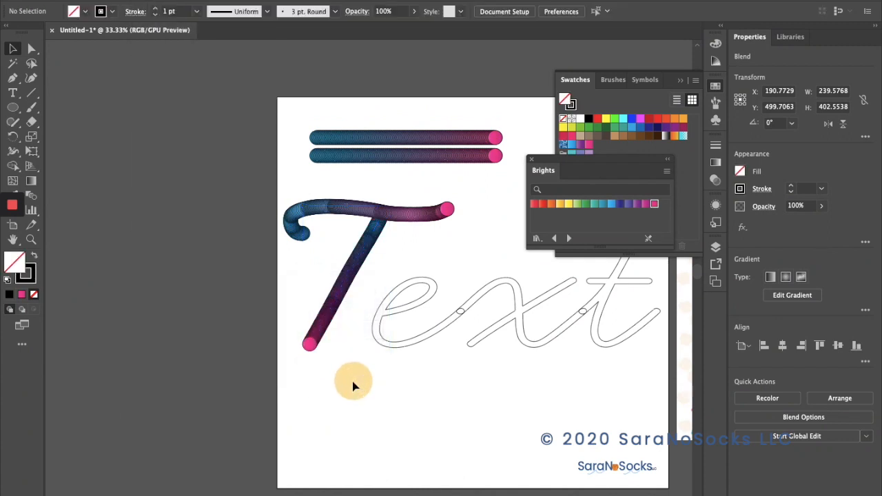
Step: Set the T's crossbar blend to 800 specified steps, comparing the preview on and off before applying
click(311, 216)
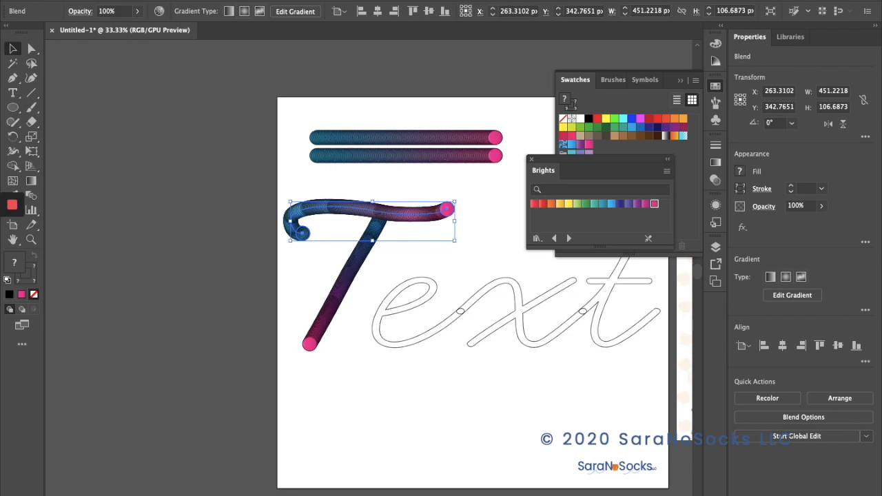
click(150, 1)
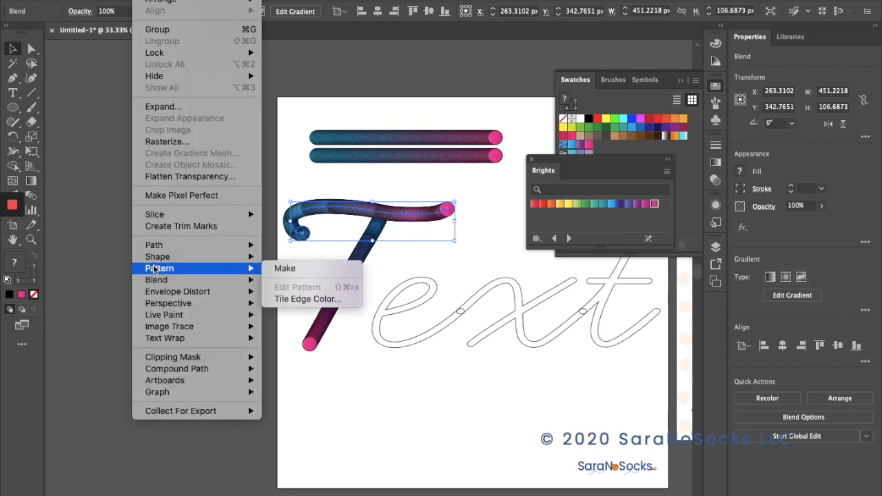
mouse_move(178, 280)
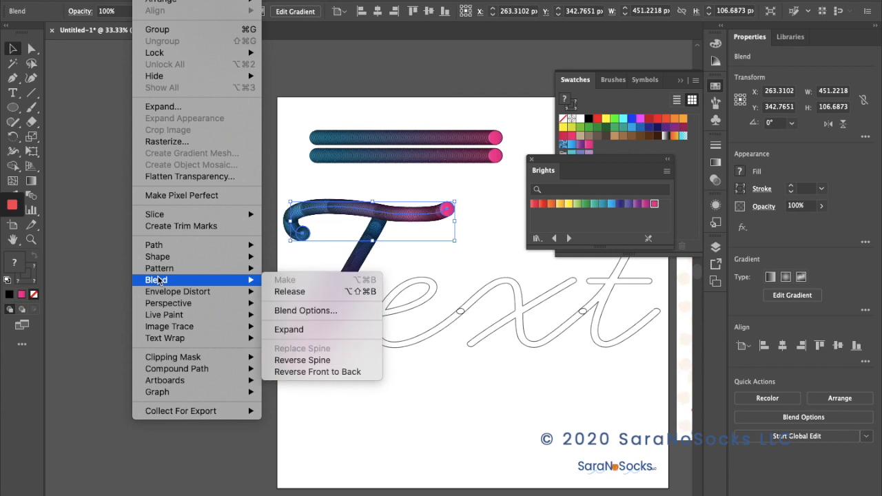
click(297, 311)
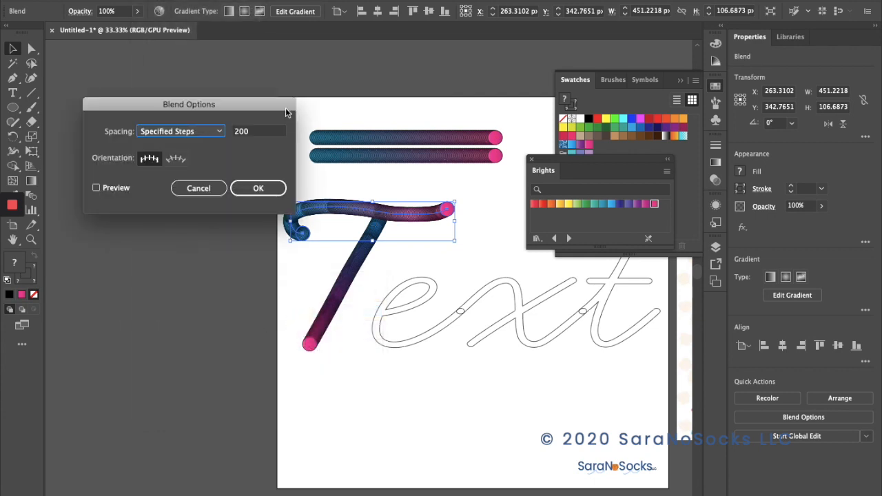
click(257, 132)
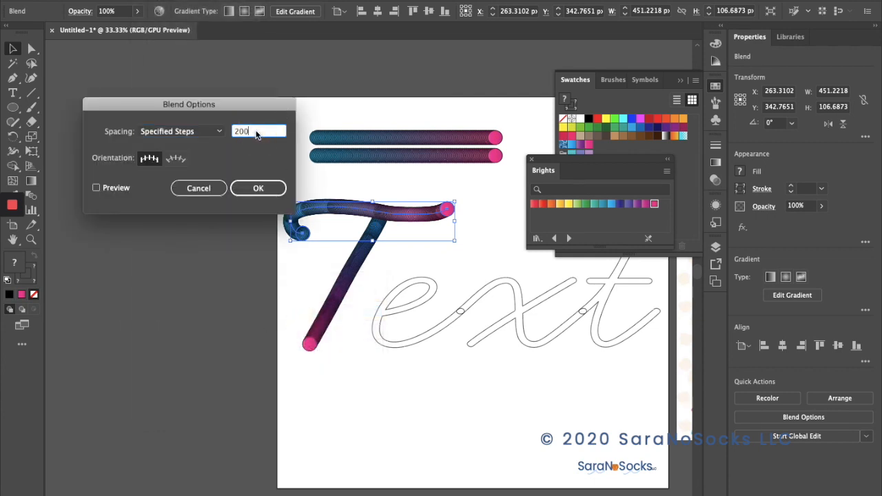
key(BackSpace)
key(BackSpace)
key(BackSpace)
text(800)
click(97, 188)
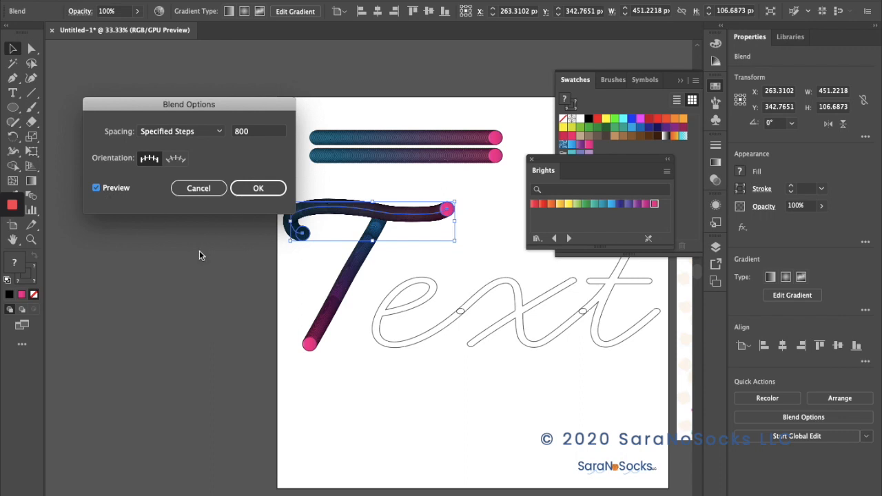
click(97, 188)
click(97, 188)
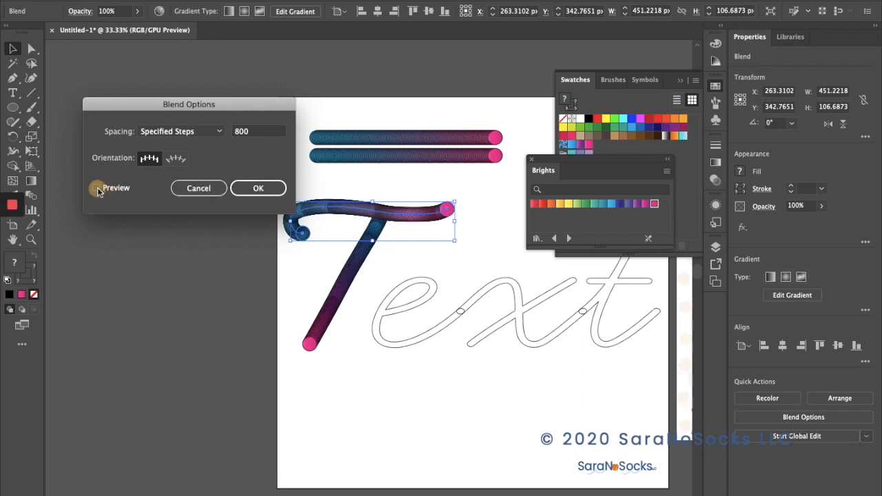
click(261, 194)
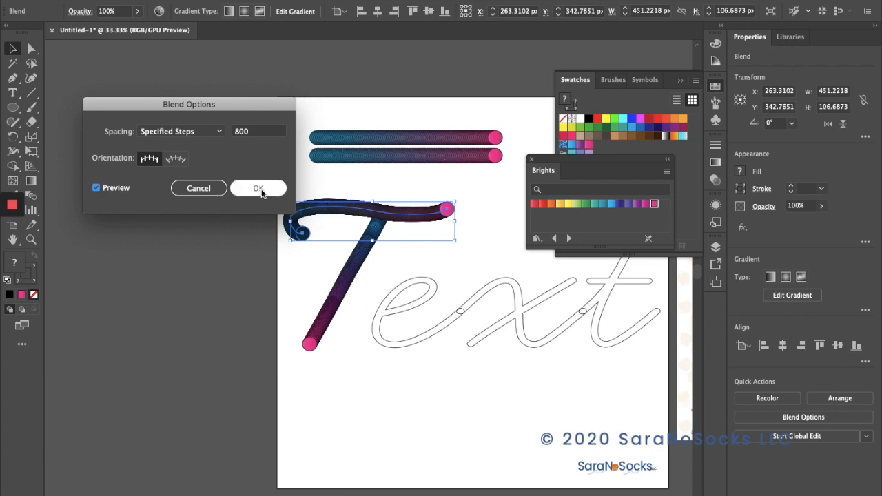
Step: Set the T's stem blend to 800 specified steps with the preview turned on
click(348, 275)
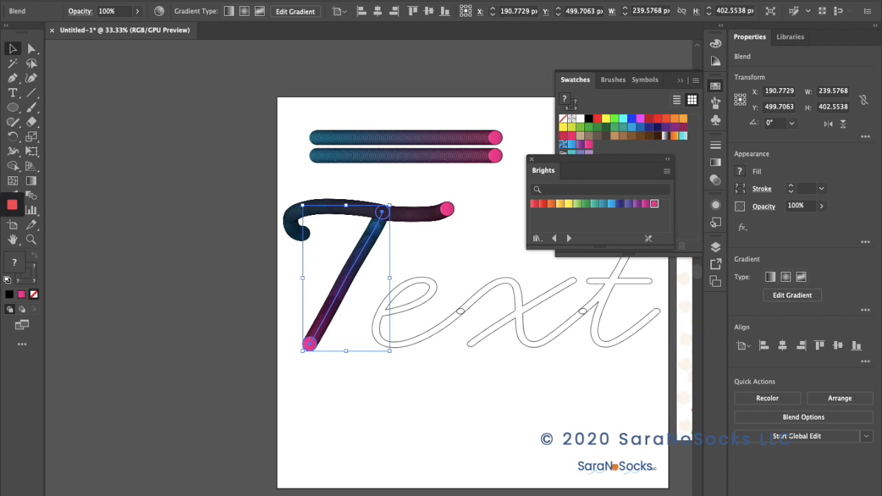
click(147, 0)
mouse_move(168, 281)
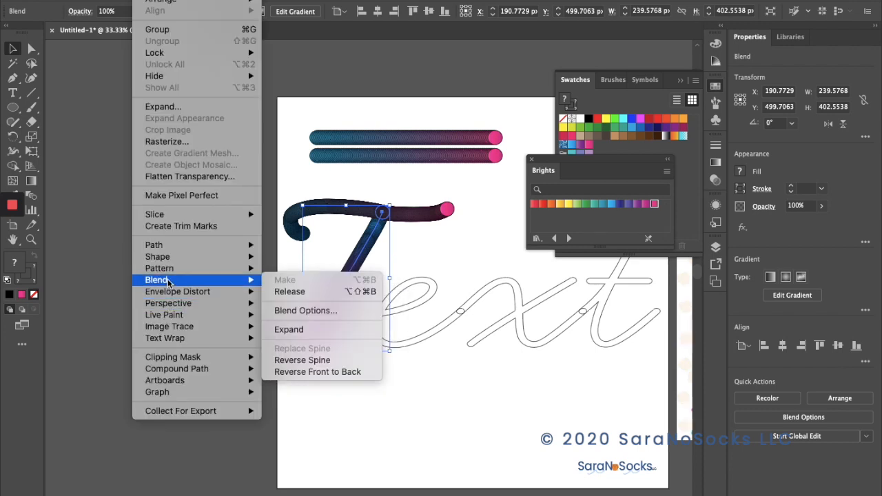
click(320, 315)
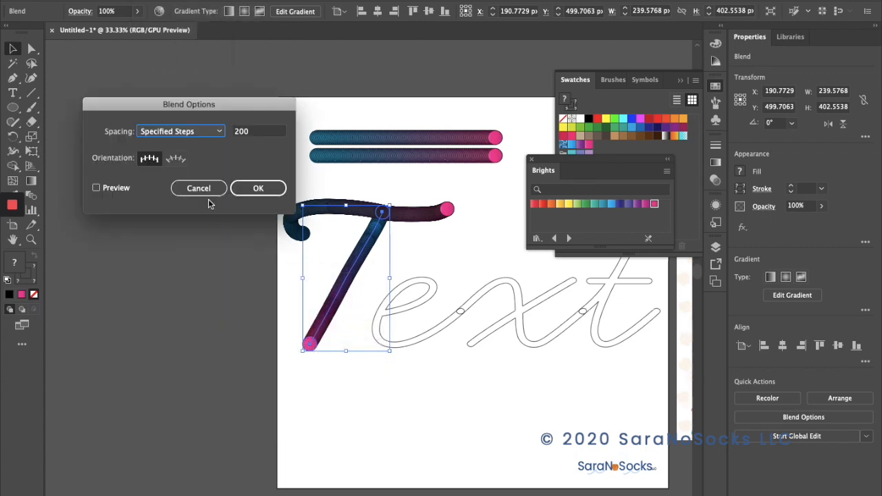
click(254, 131)
drag(253, 130, 234, 127)
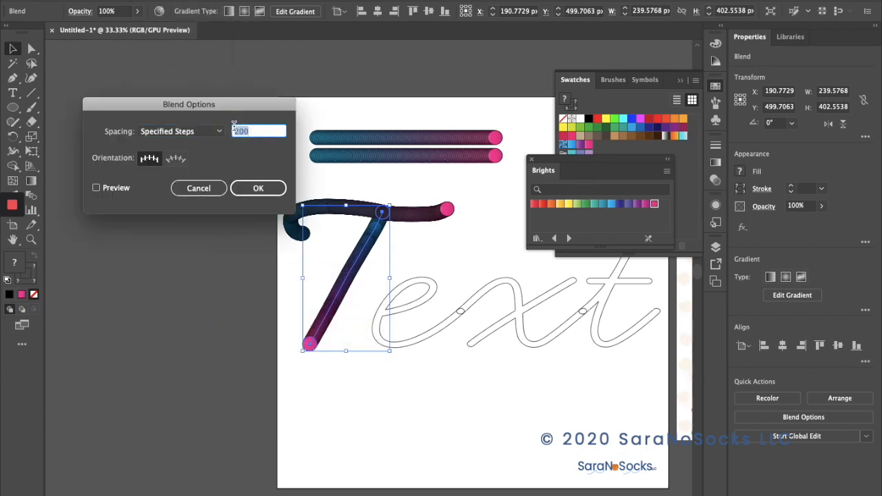
text(800)
click(97, 188)
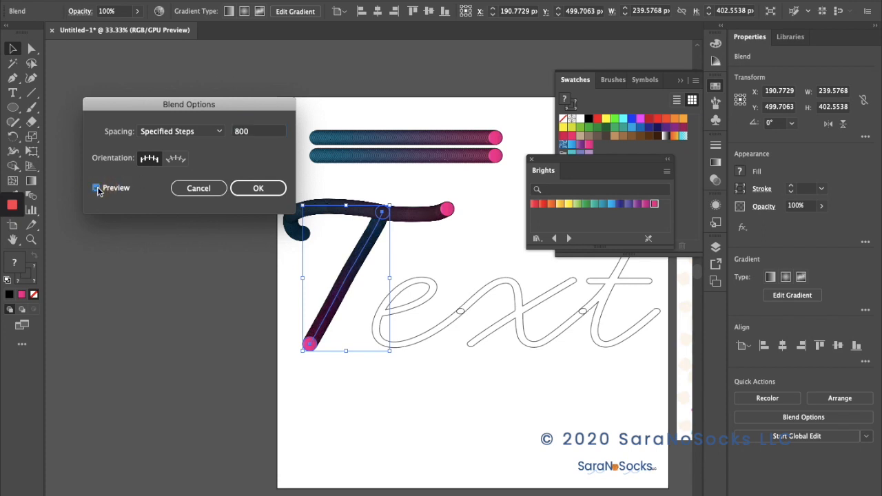
click(255, 188)
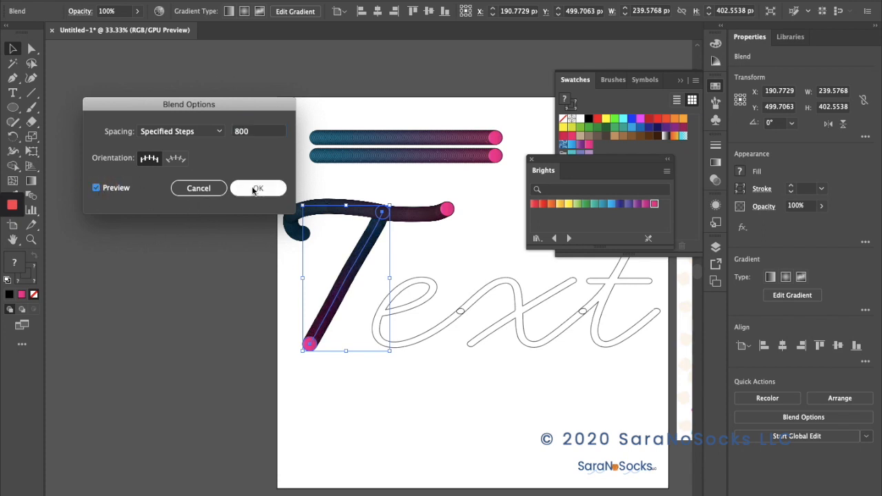
Step: Remove the stroke from the pink end circle of the T's crossbar blend in isolation mode, then exit isolation
click(365, 153)
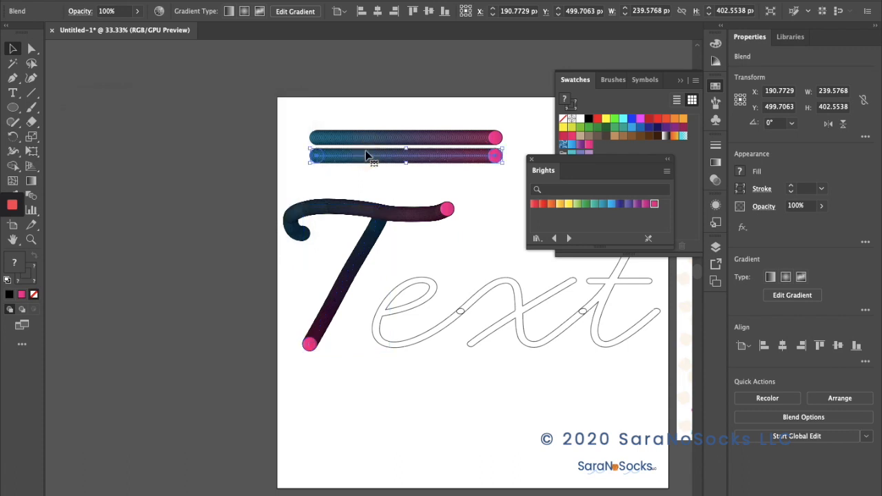
click(404, 197)
click(447, 215)
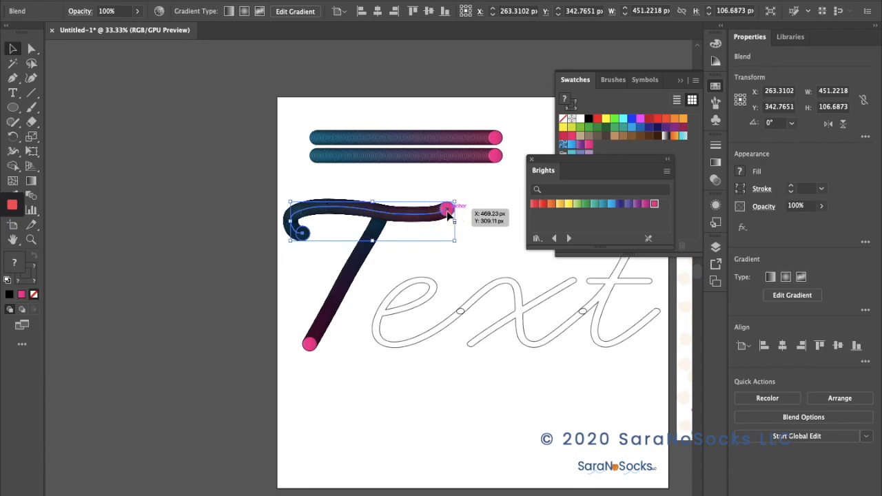
double_click(447, 215)
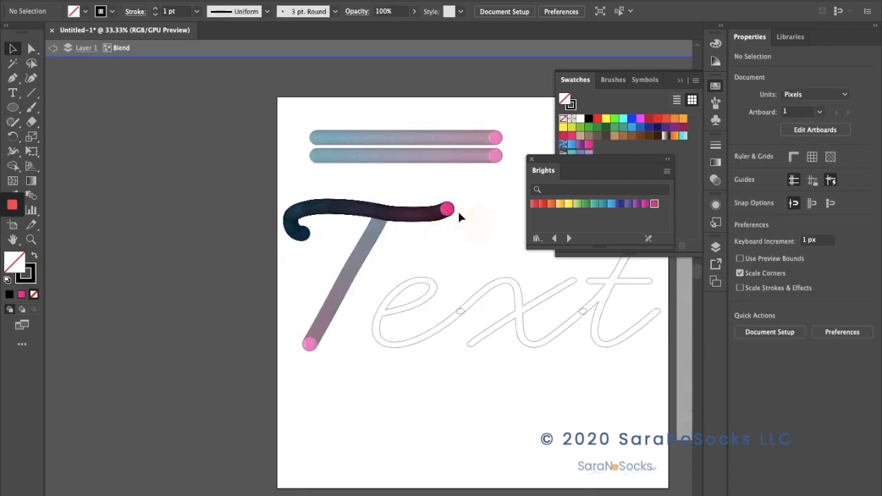
click(447, 211)
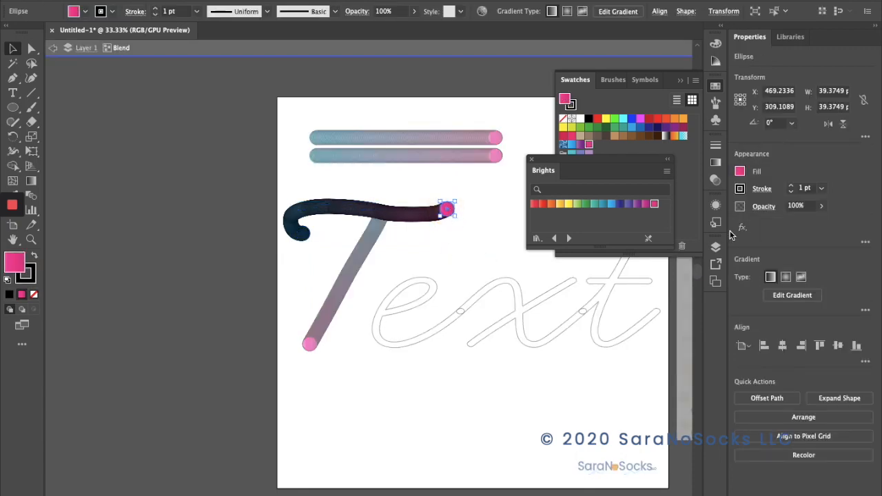
click(741, 190)
click(606, 233)
click(459, 241)
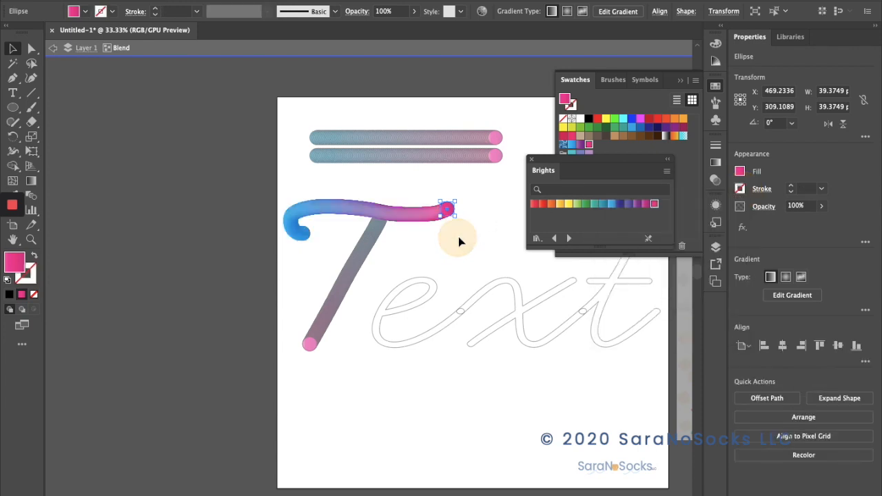
click(496, 186)
click(358, 262)
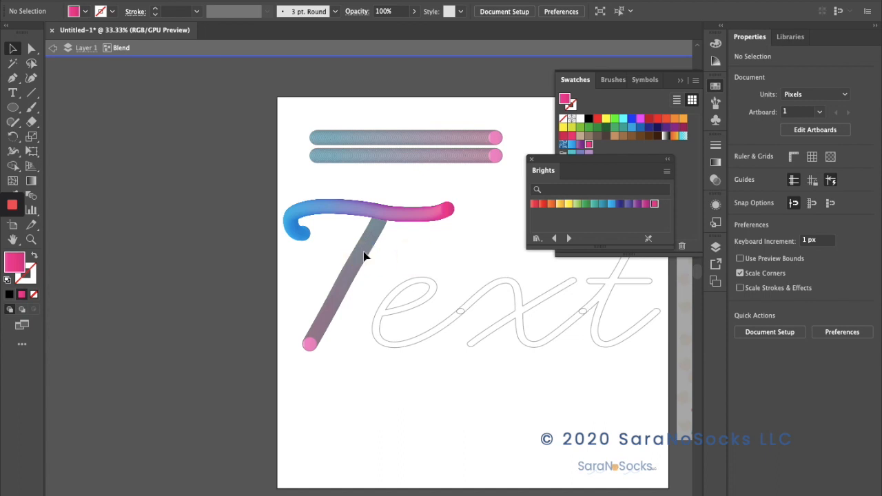
key(Escape)
Step: Try to select the pink end circle inside the T's isolated stem blend, then leave isolation mode
click(364, 253)
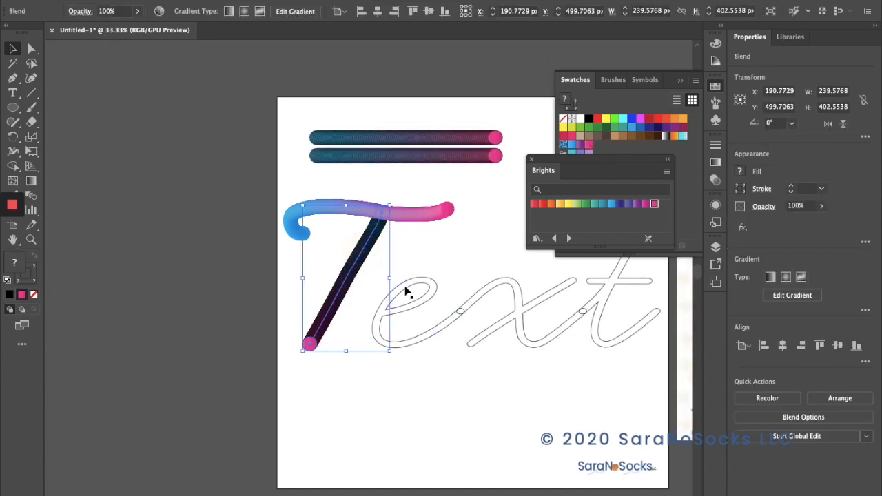
click(355, 262)
click(356, 266)
double_click(323, 314)
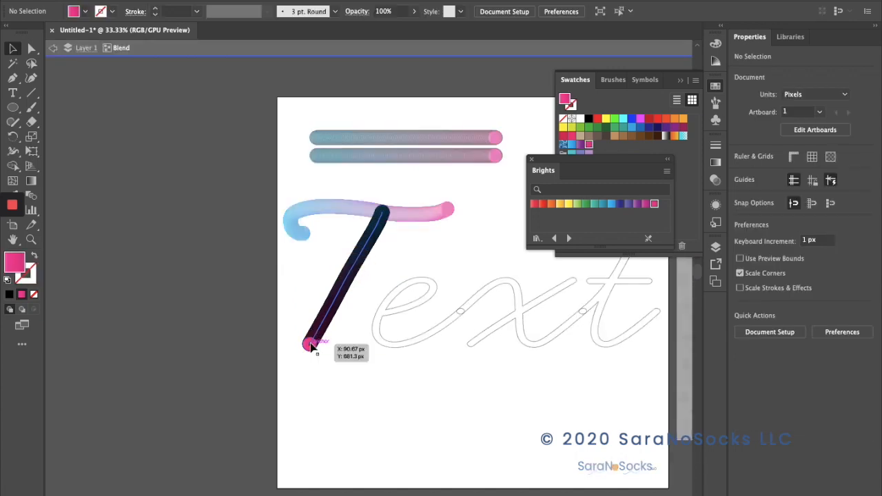
click(307, 342)
click(347, 394)
click(309, 343)
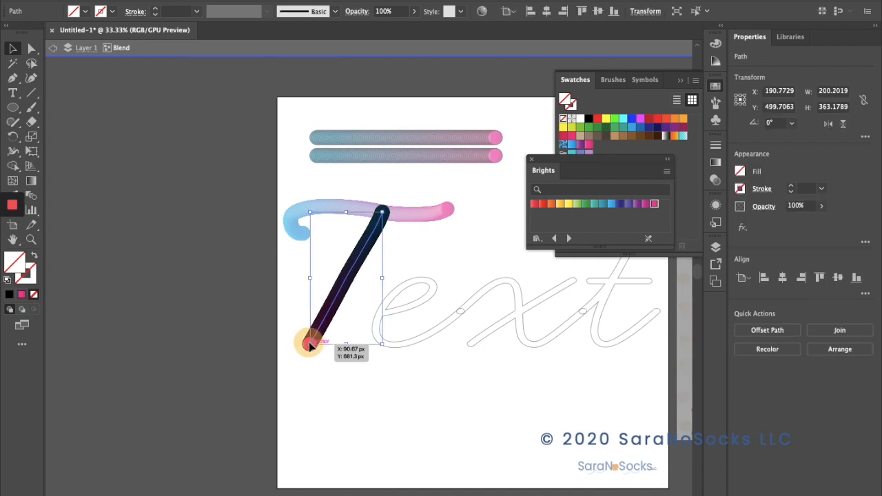
click(309, 344)
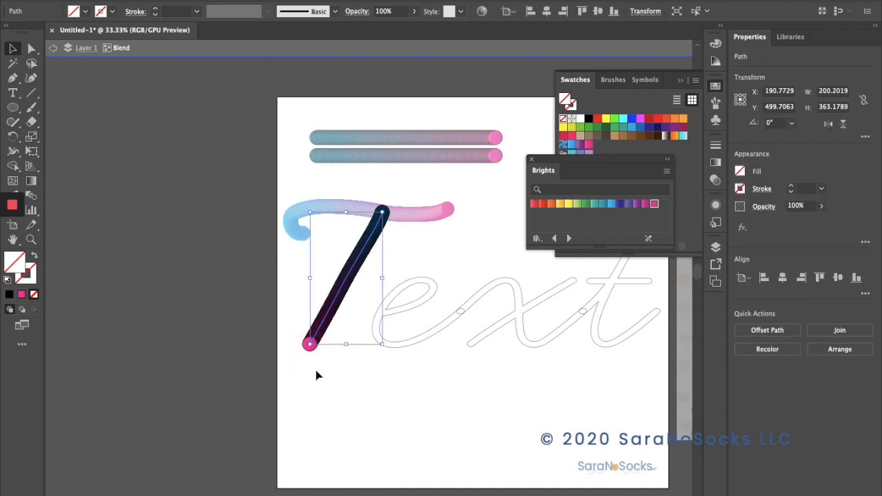
click(457, 236)
click(459, 236)
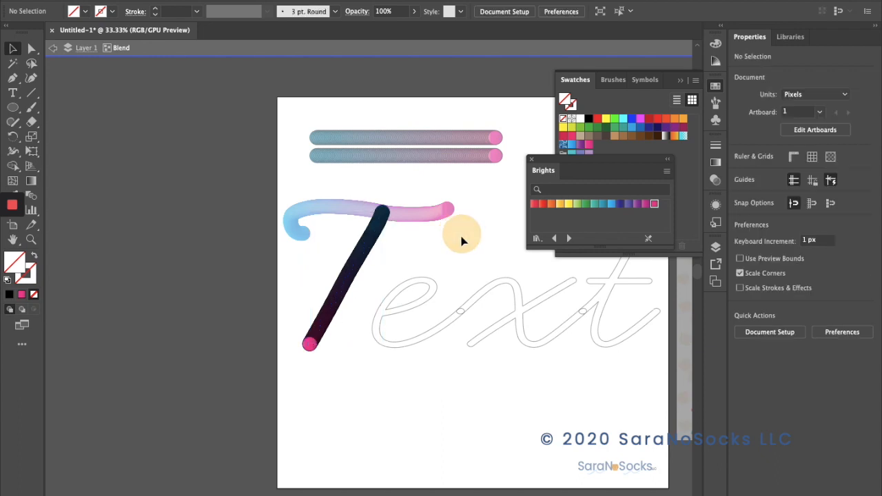
click(539, 162)
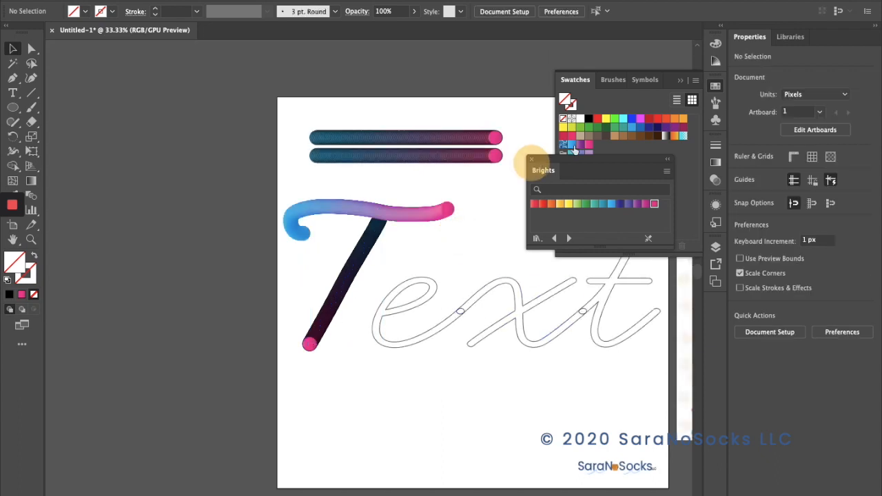
Step: Hide the swatches and move the reference lettering image across the artboard to overlap its left edge, aligned with the artboard's top
click(683, 82)
drag(685, 292, 288, 278)
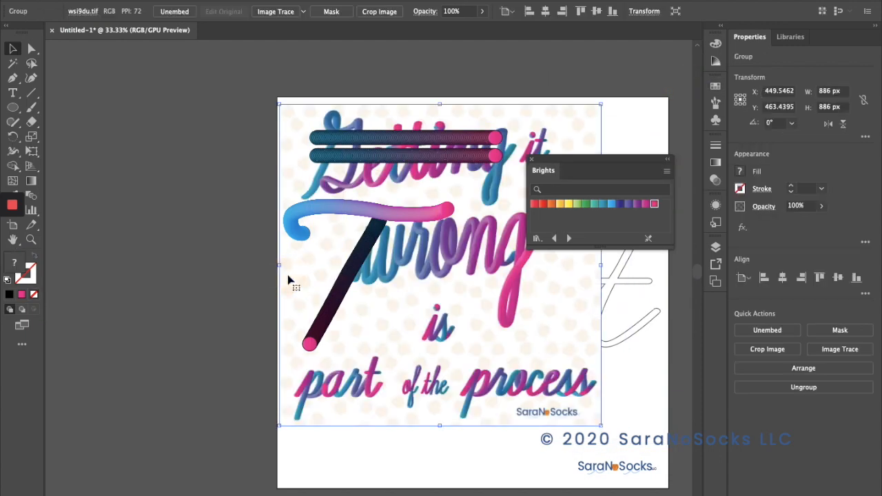
drag(558, 134, 380, 135)
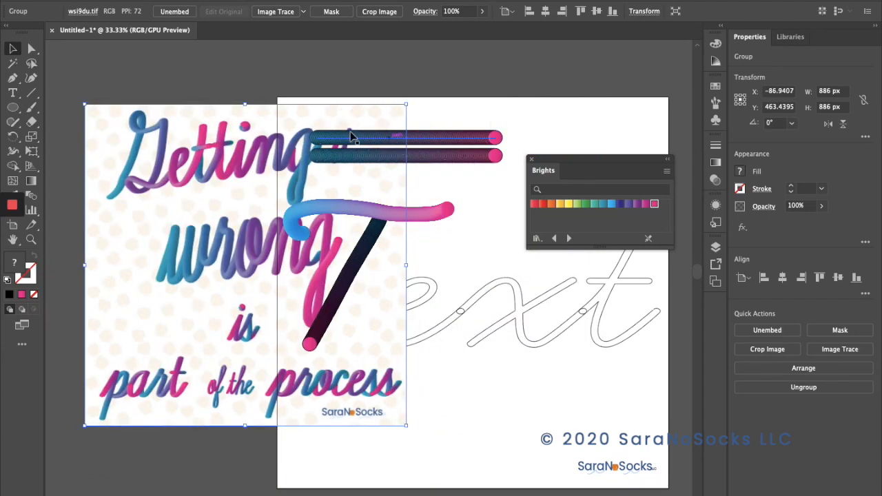
drag(240, 149, 212, 142)
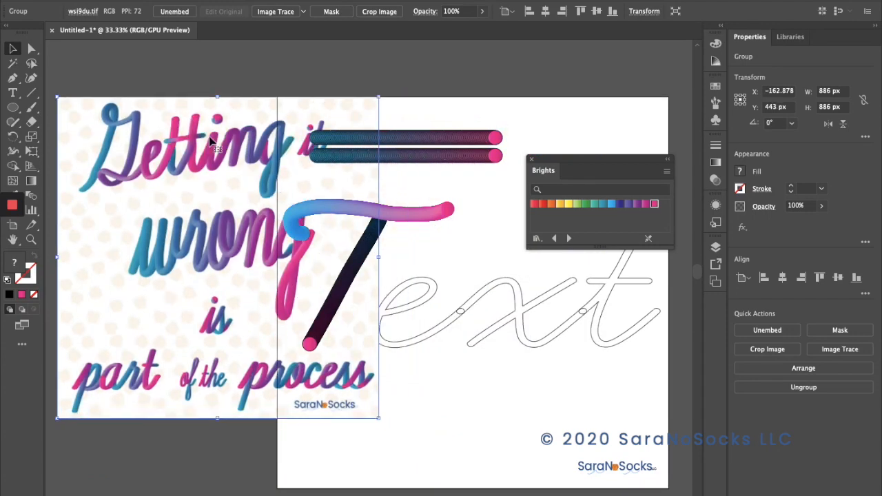